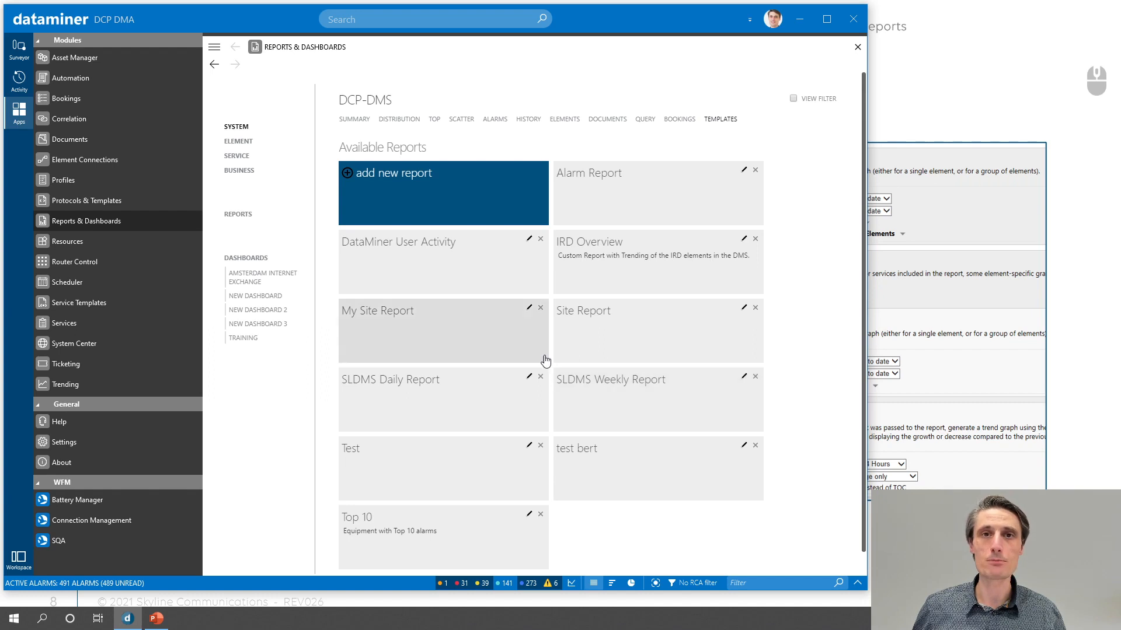
- Start a new report template and name it "Training_" followed by the trainer's first name
left_click(428, 199)
left_click(591, 167)
type("Trai")
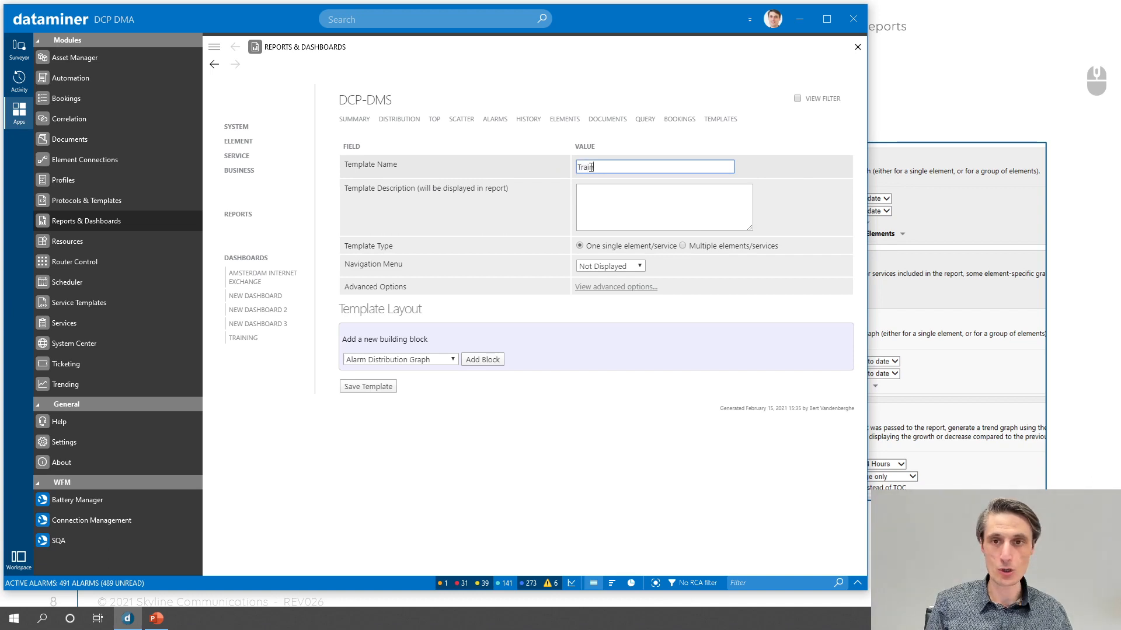
type("ning_Bert")
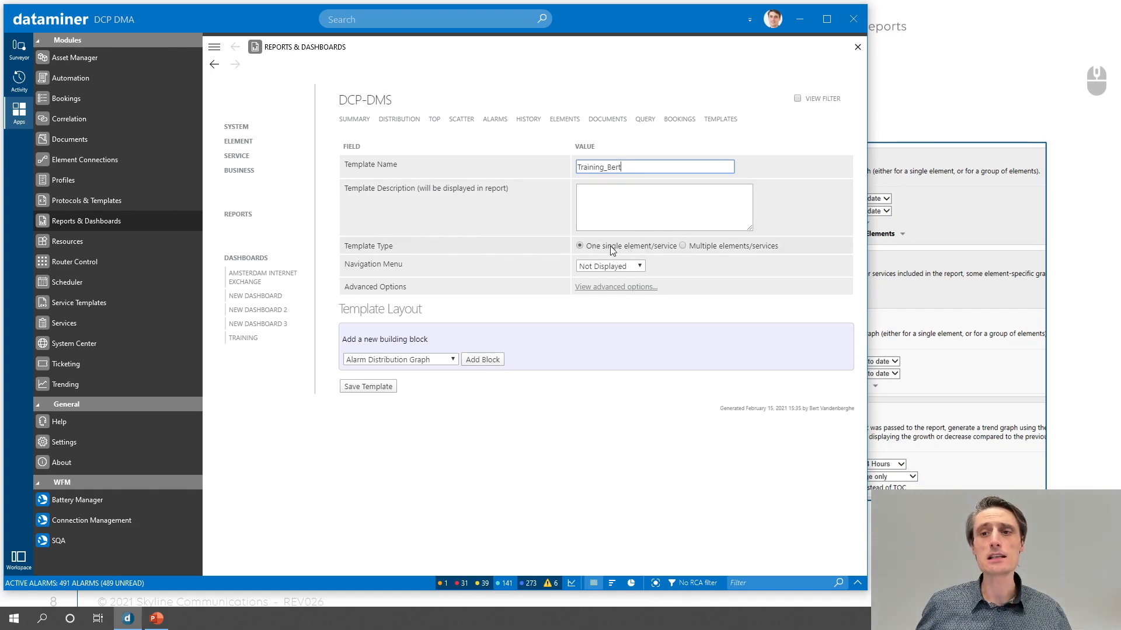
- Set the template type to Multiple elements/services, comparing its available building blocks with those for one single element/service
left_click(704, 247)
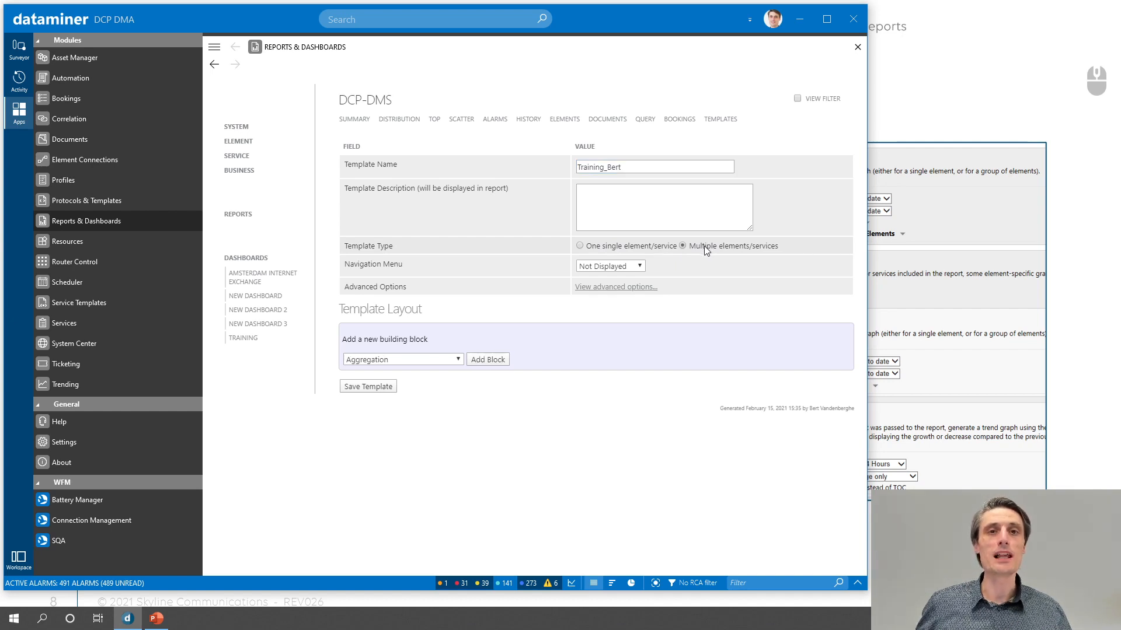
left_click(634, 246)
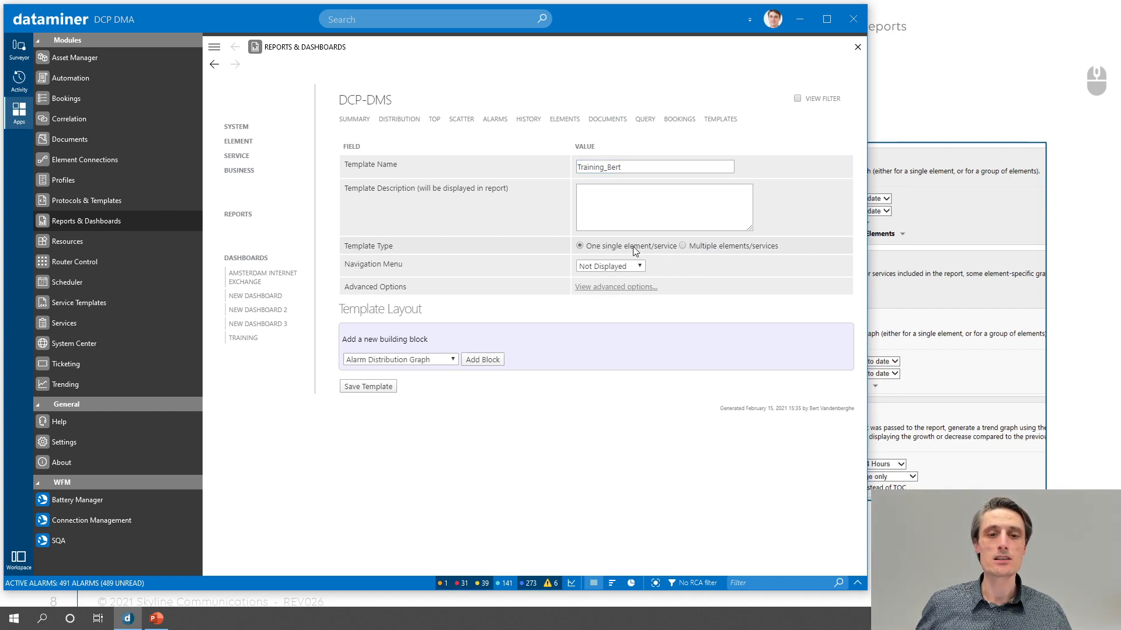
left_click(437, 357)
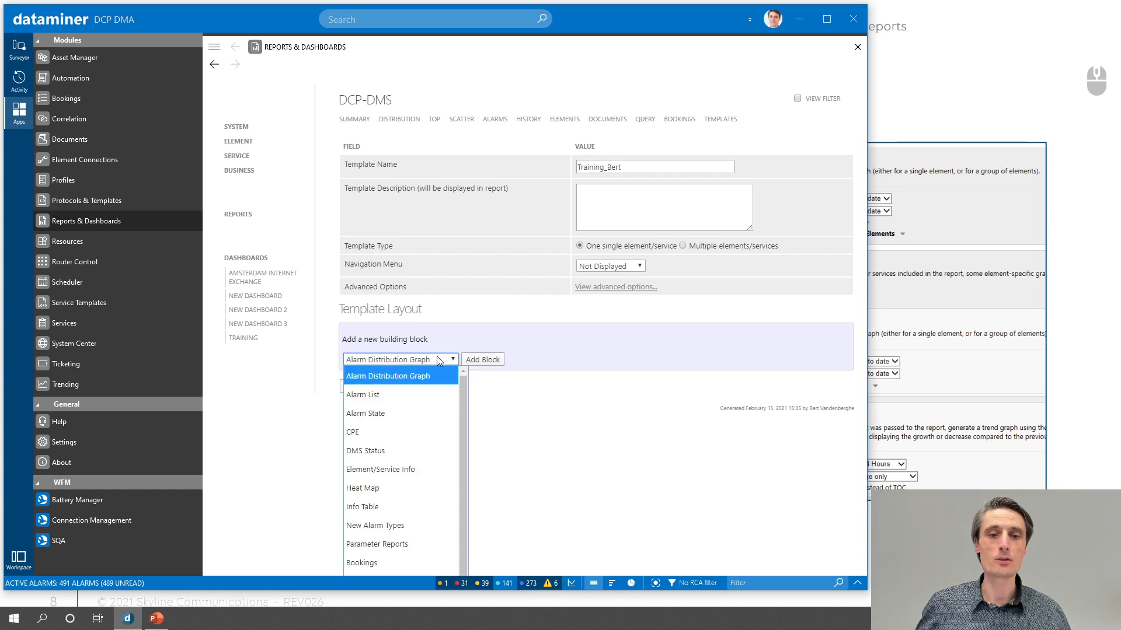
left_click(439, 357)
left_click(744, 250)
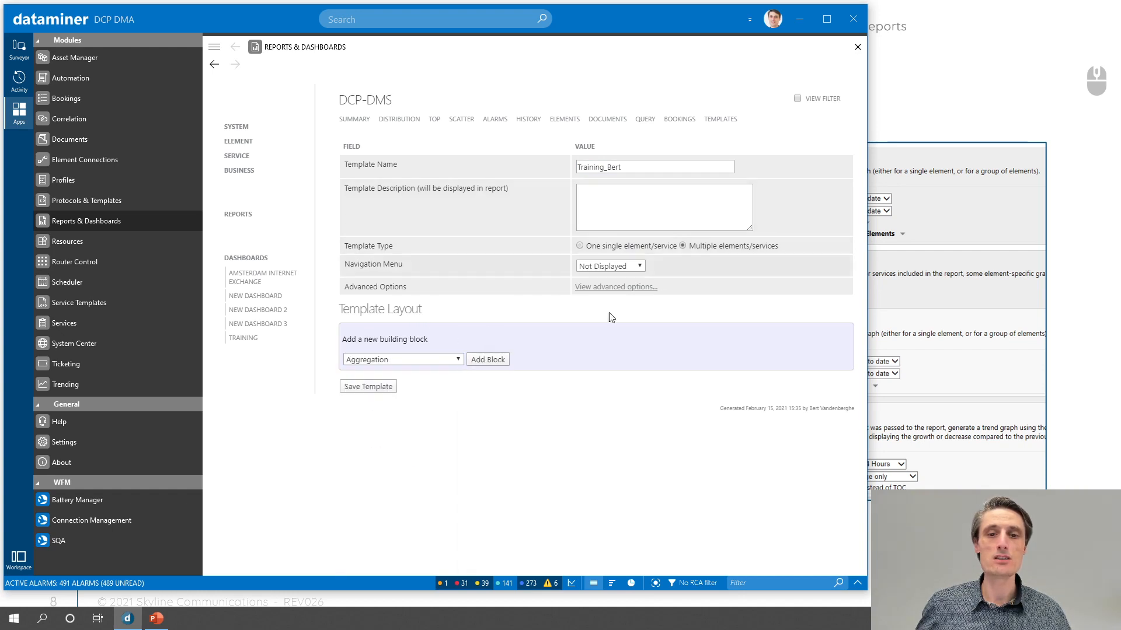
left_click(447, 362)
left_click(448, 367)
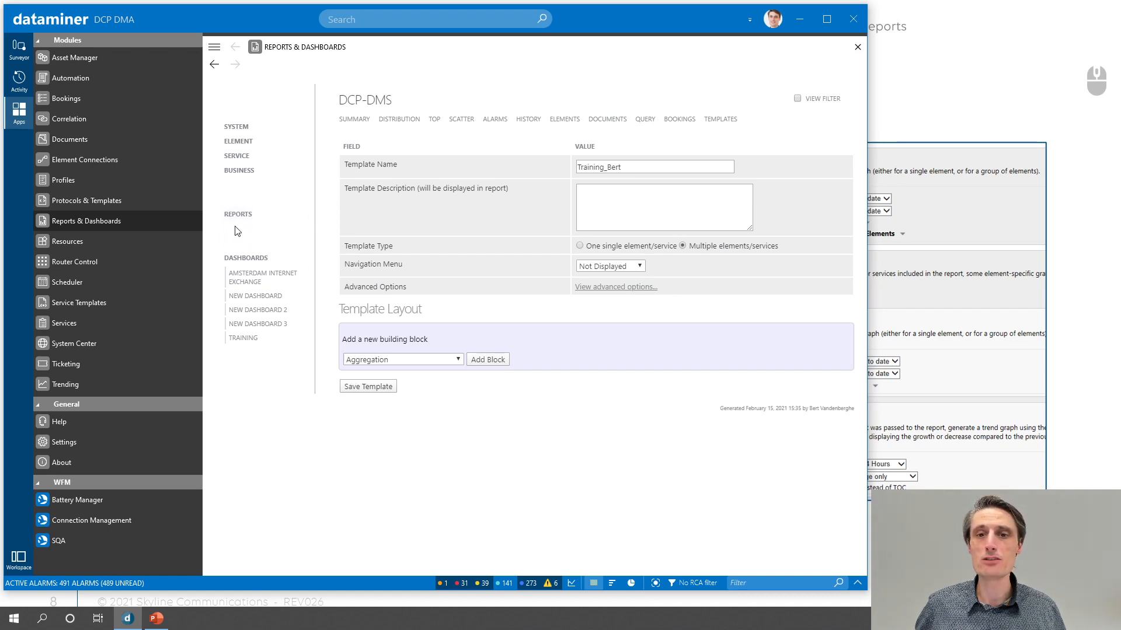
- Check the navigation menu choices and show the template's advanced options
left_click(615, 266)
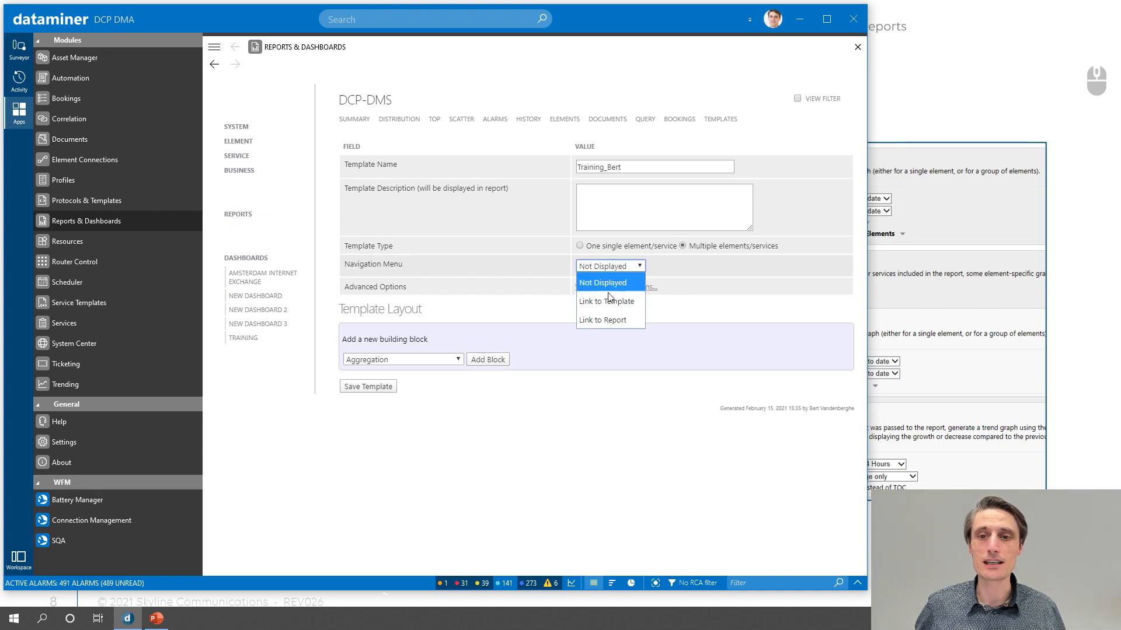
left_click(400, 265)
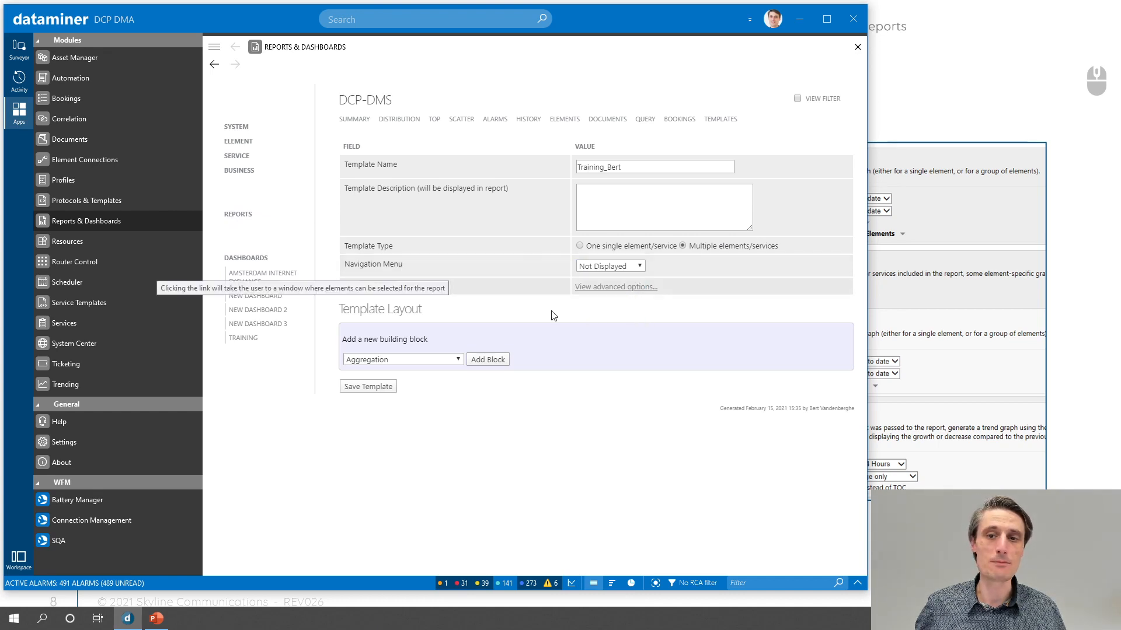
left_click(642, 289)
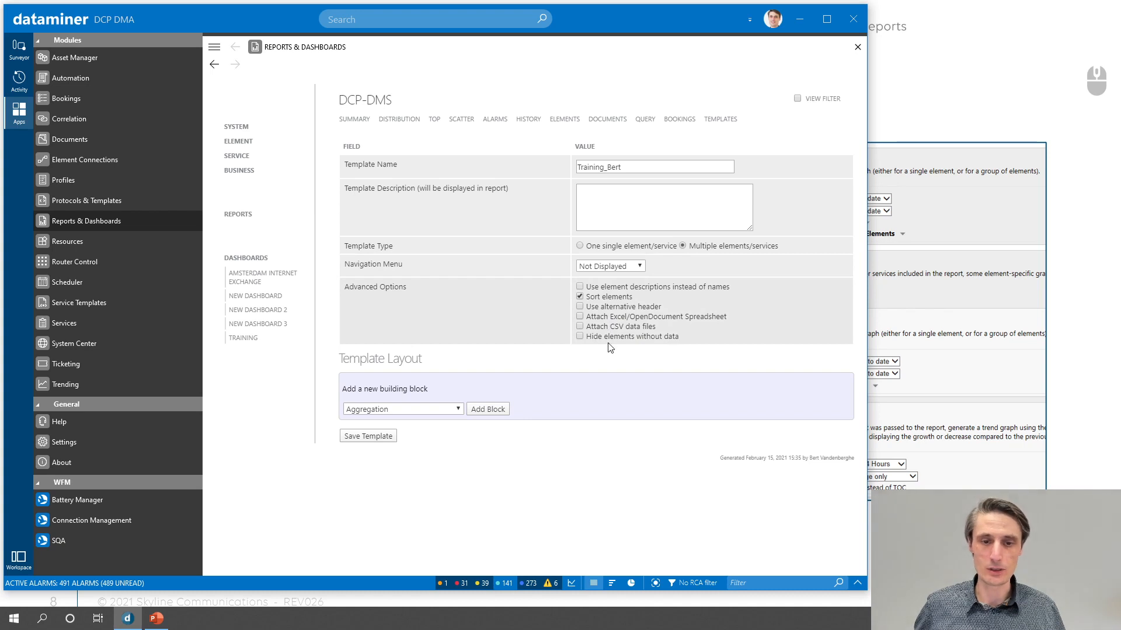
- Add an Alarm Distribution Graph building block to the template layout
left_click(409, 411)
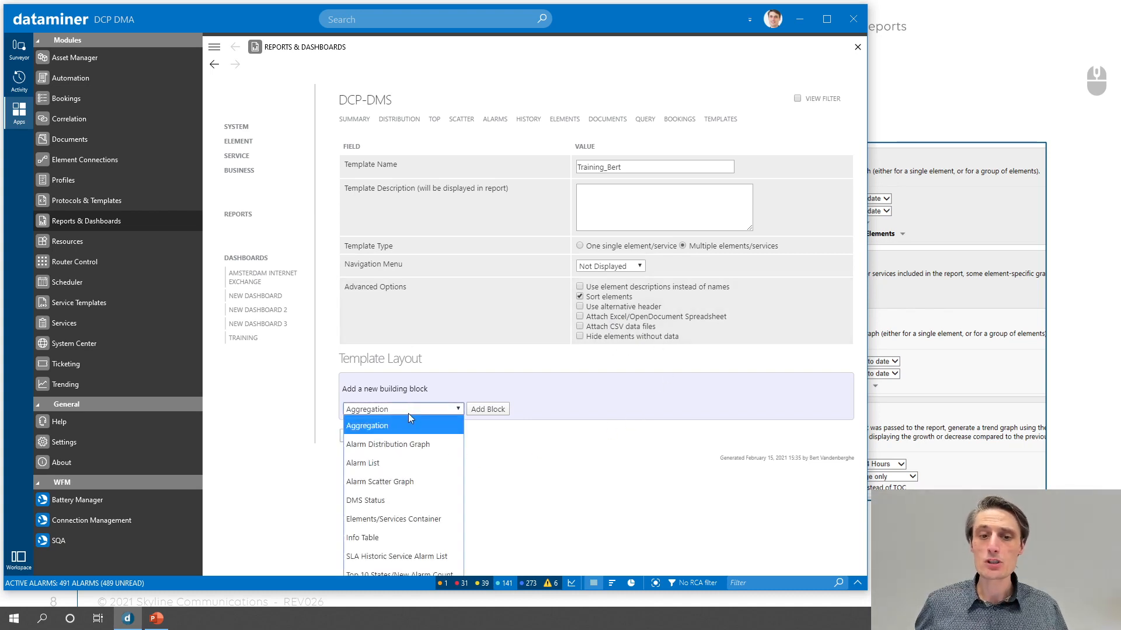
left_click(391, 445)
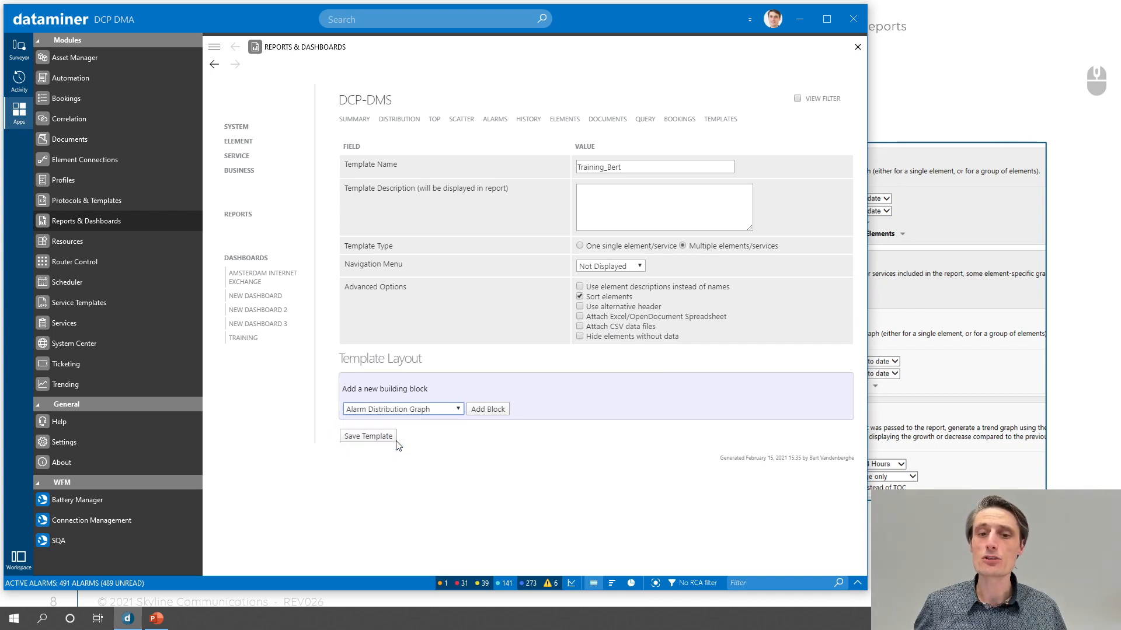
left_click(480, 412)
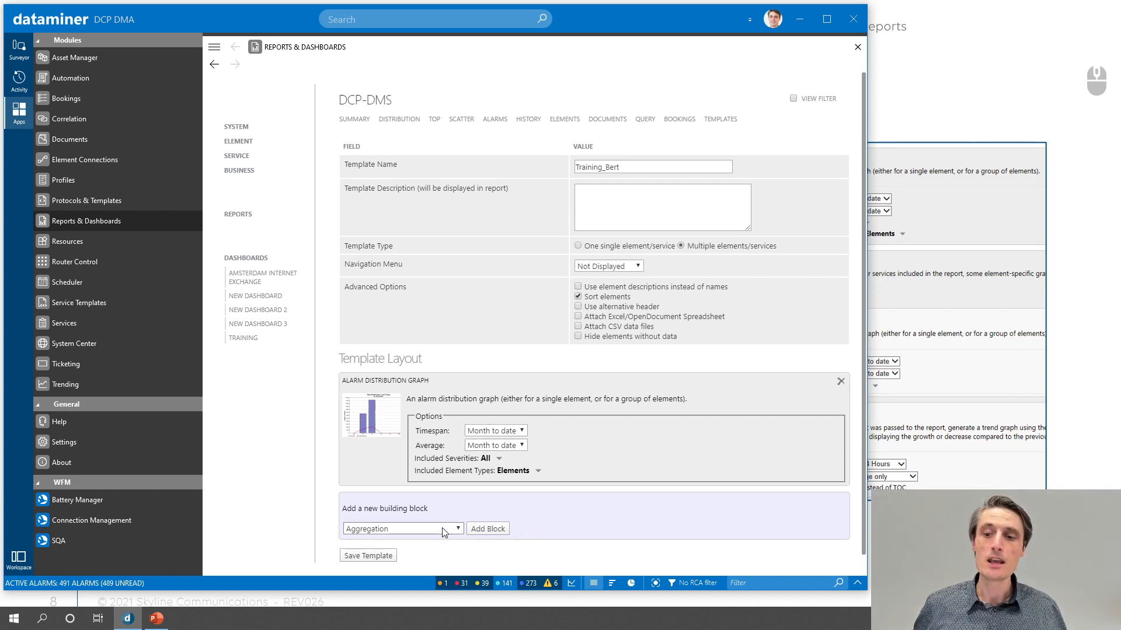
- Add an Elements/Services Container building block below the alarm distribution graph
scroll(443, 531, "down", 1)
left_click(410, 509)
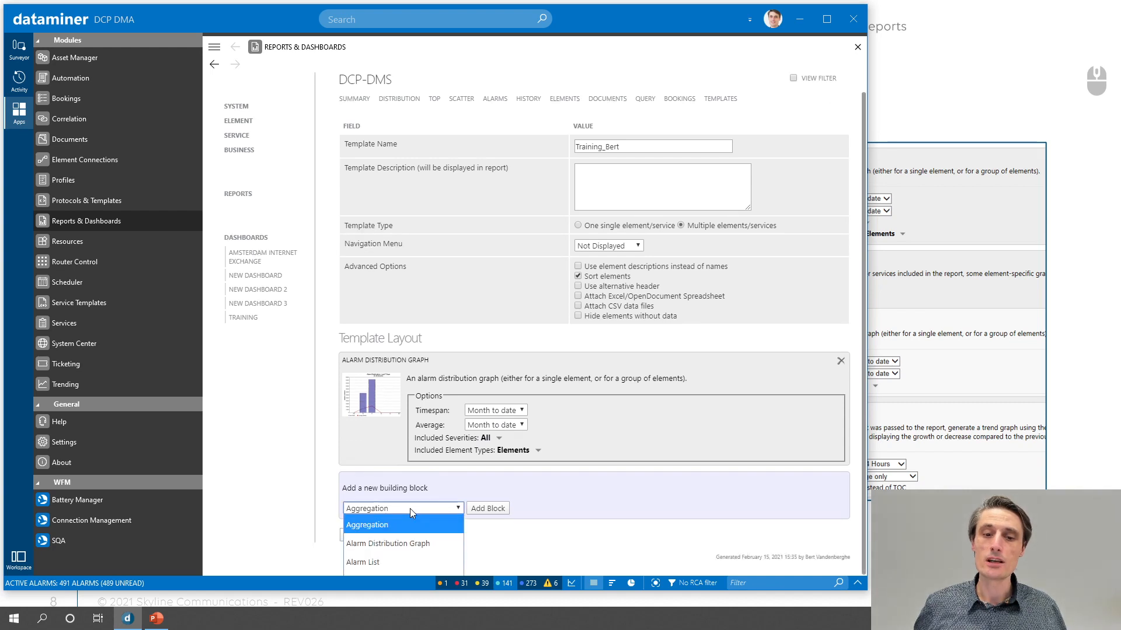
key("Down")
key("Down")
key("Down")
key("Down")
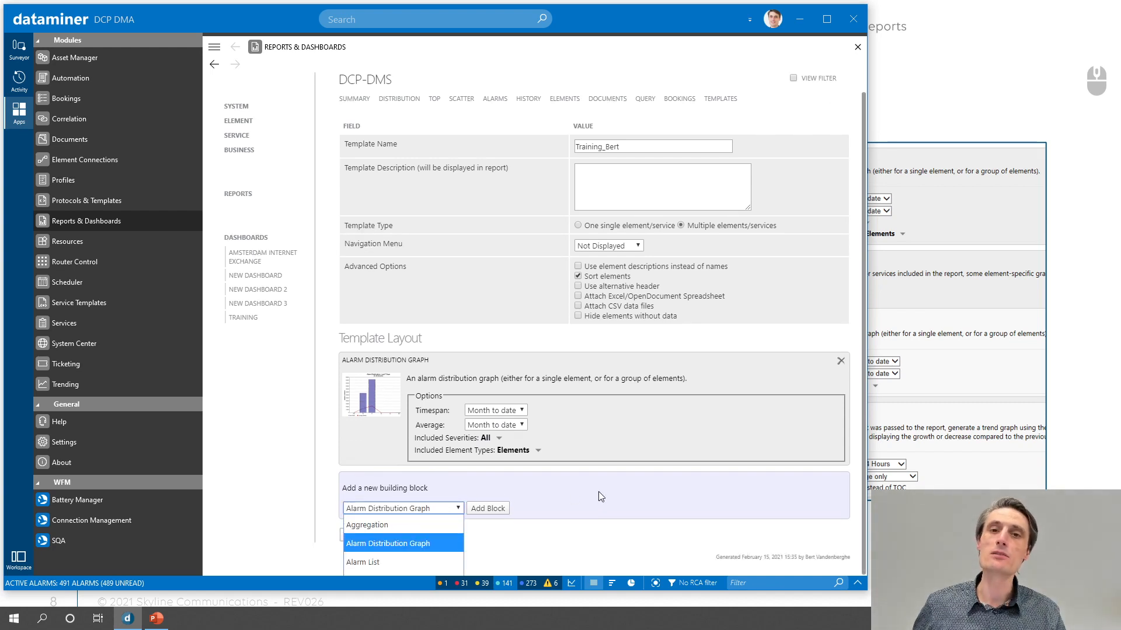
key("Down")
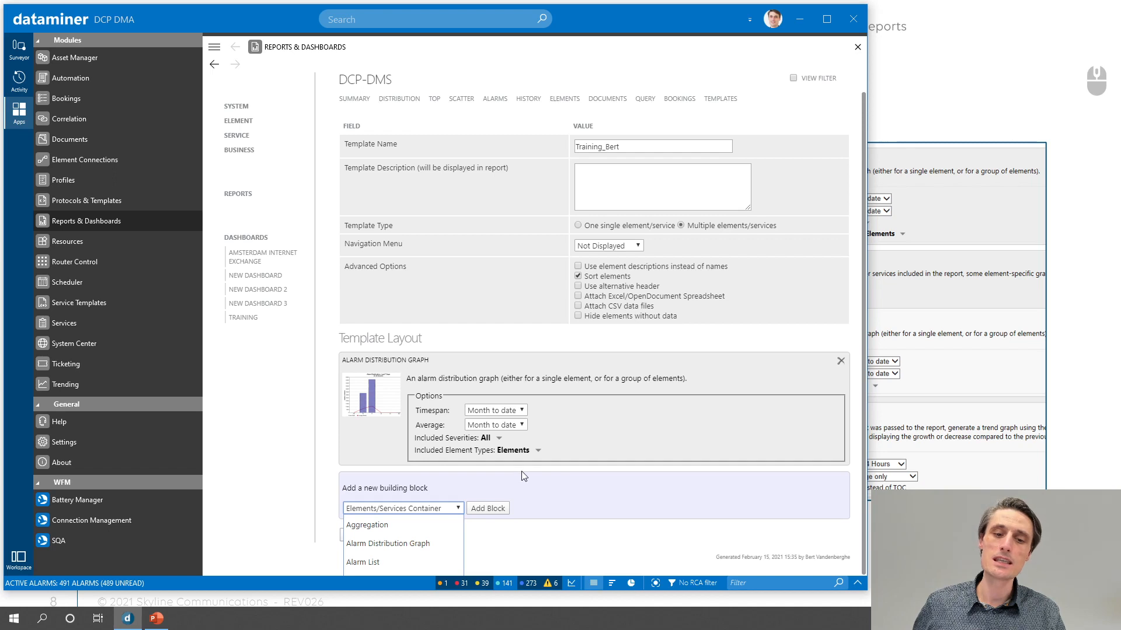
key("Return")
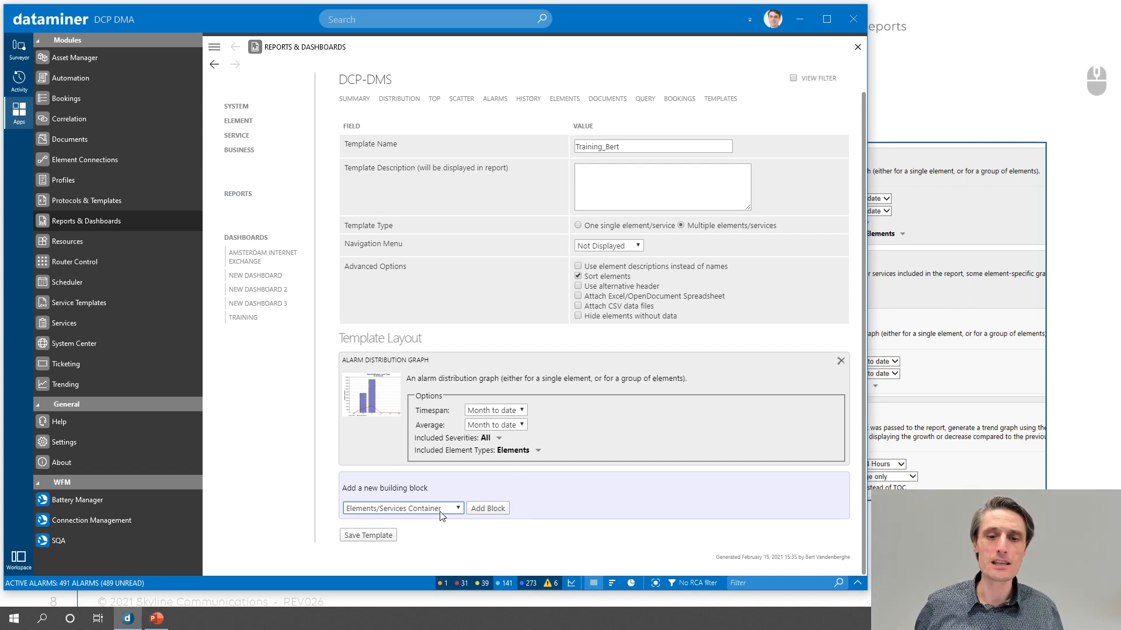
left_click(487, 508)
scroll(493, 500, "down", 1)
scroll(492, 500, "down", 1)
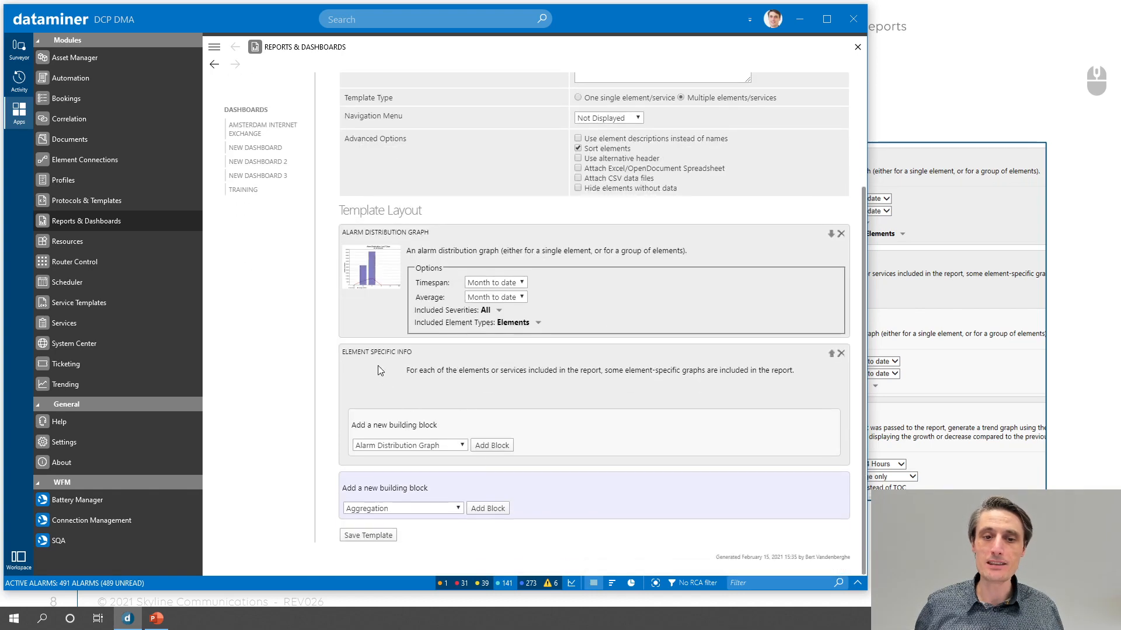
left_click_drag(346, 353, 499, 396)
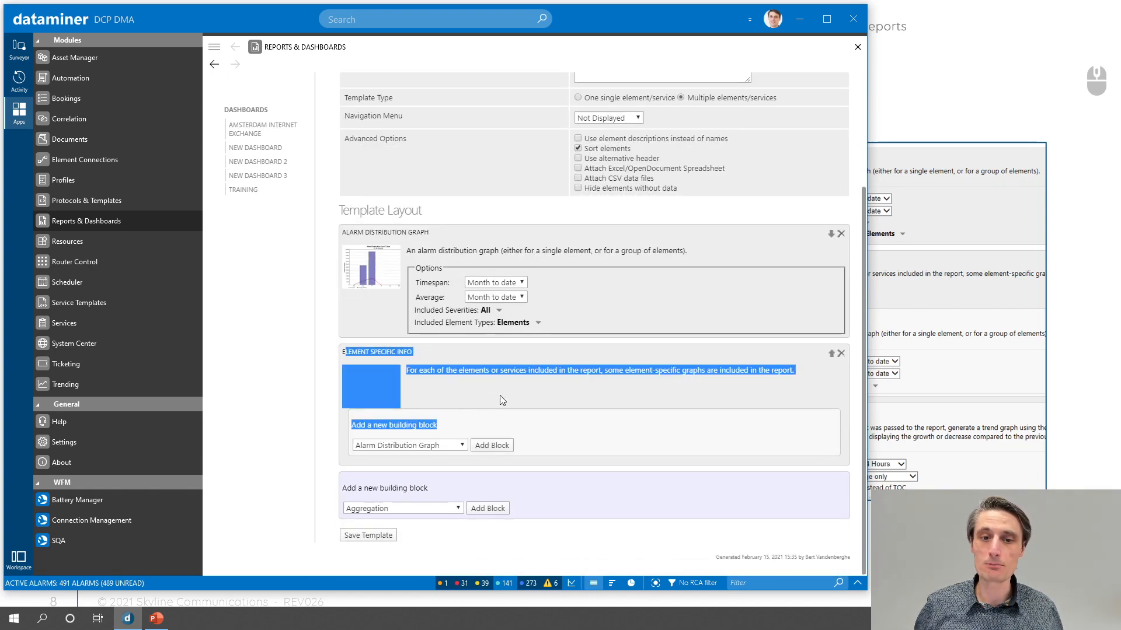
left_click(481, 407)
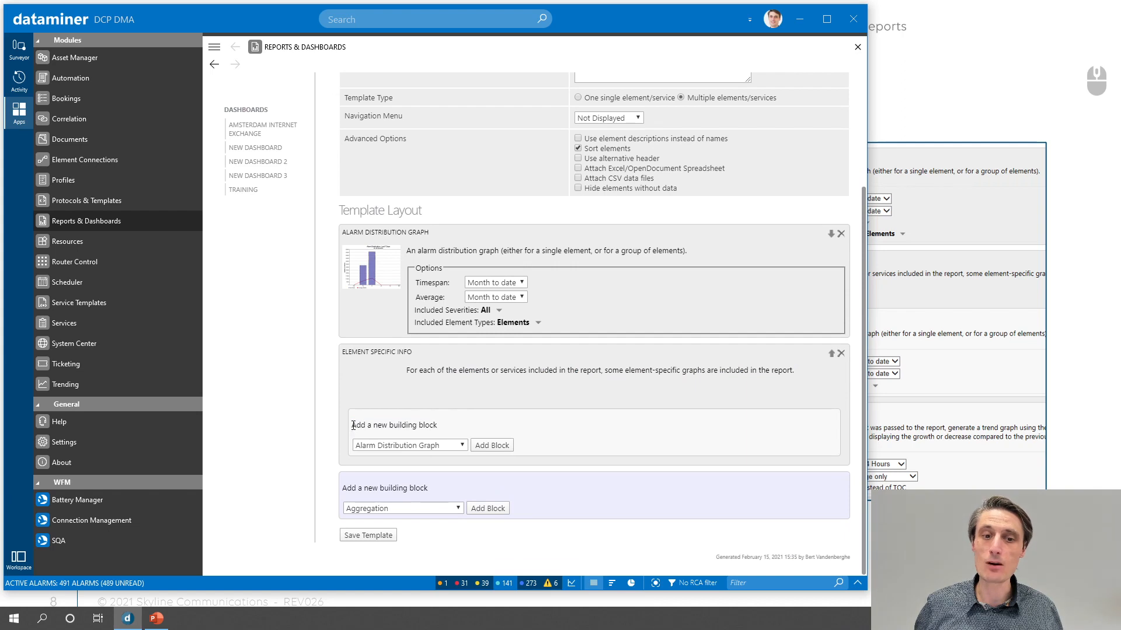
left_click_drag(352, 424, 467, 428)
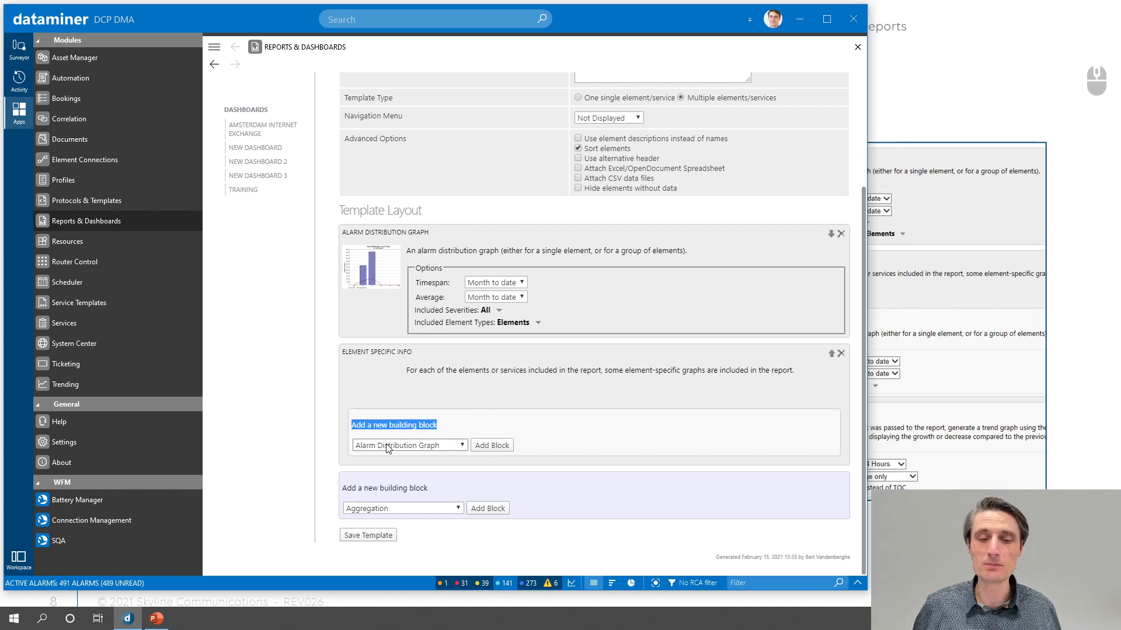
left_click(440, 423)
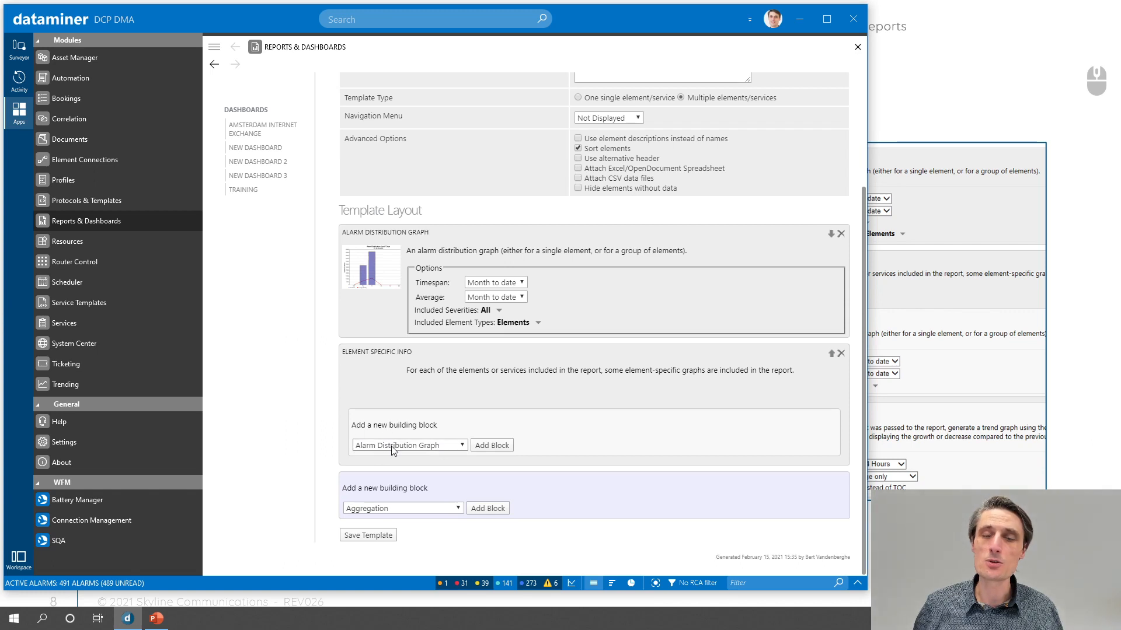
- Add an Alarm Distribution Graph block and a Trend Graphs block inside the Element Specific Info container
left_click(491, 446)
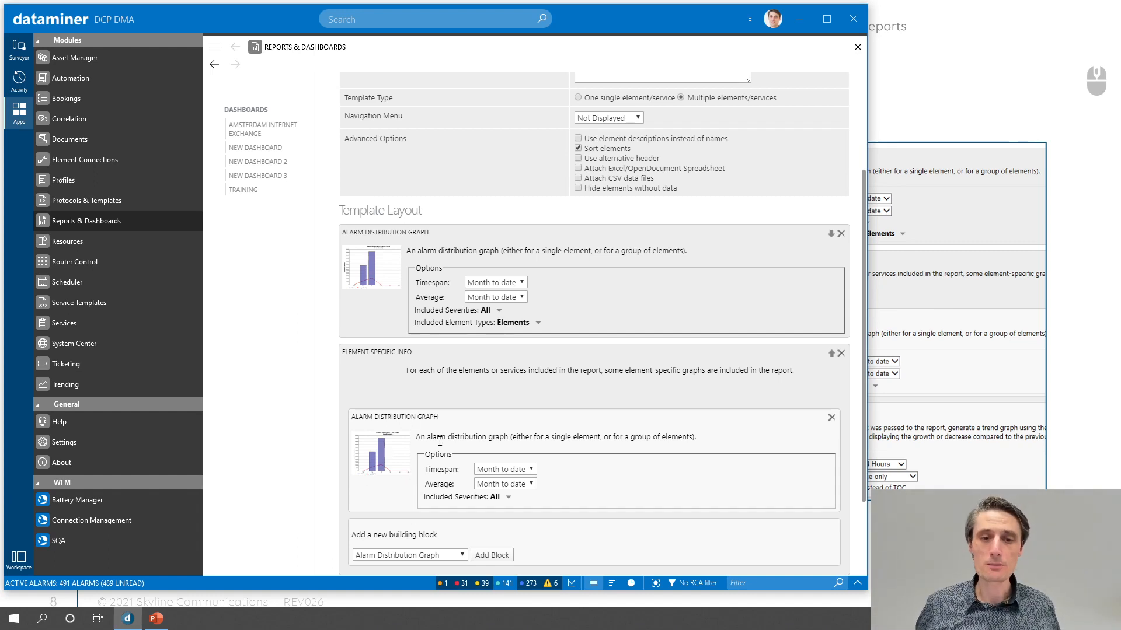
scroll(440, 442, "down", 1)
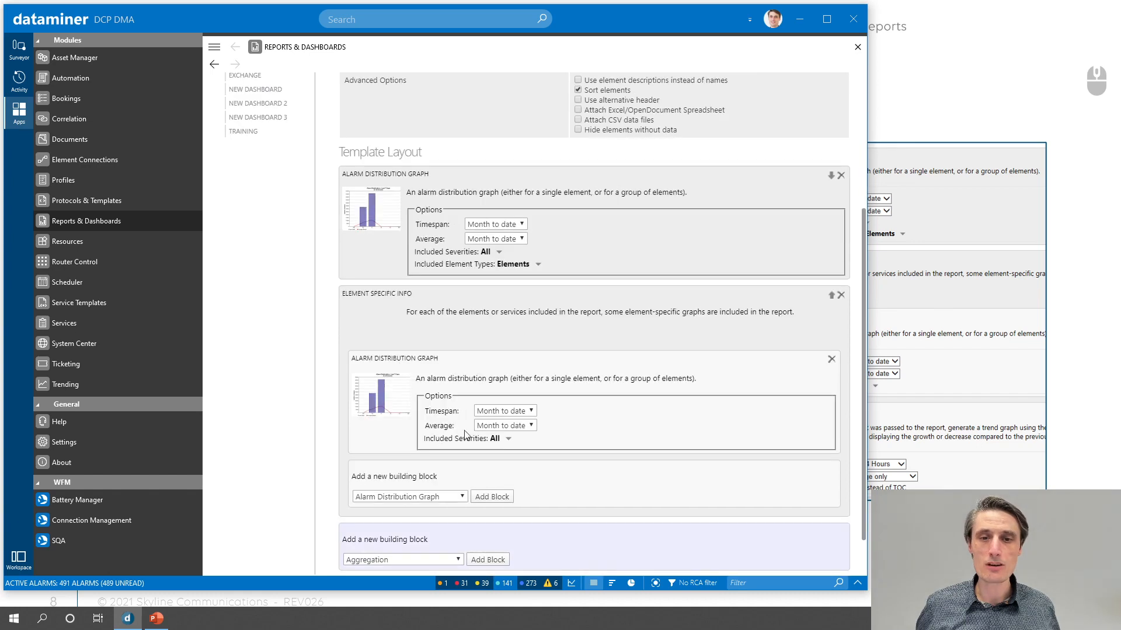
left_click(395, 497)
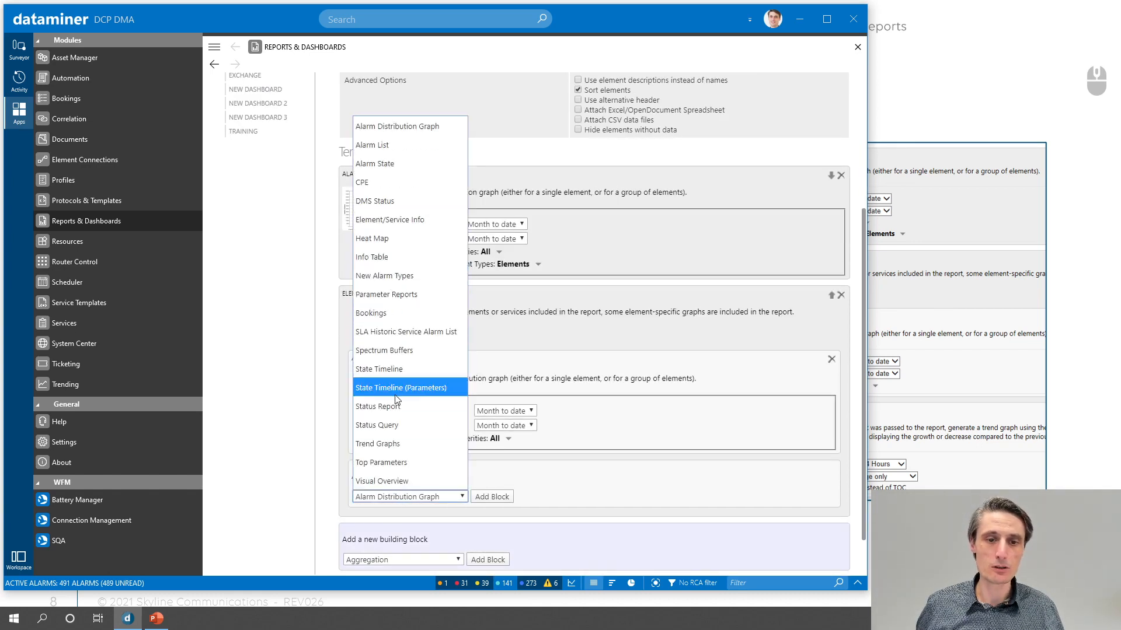
left_click(394, 445)
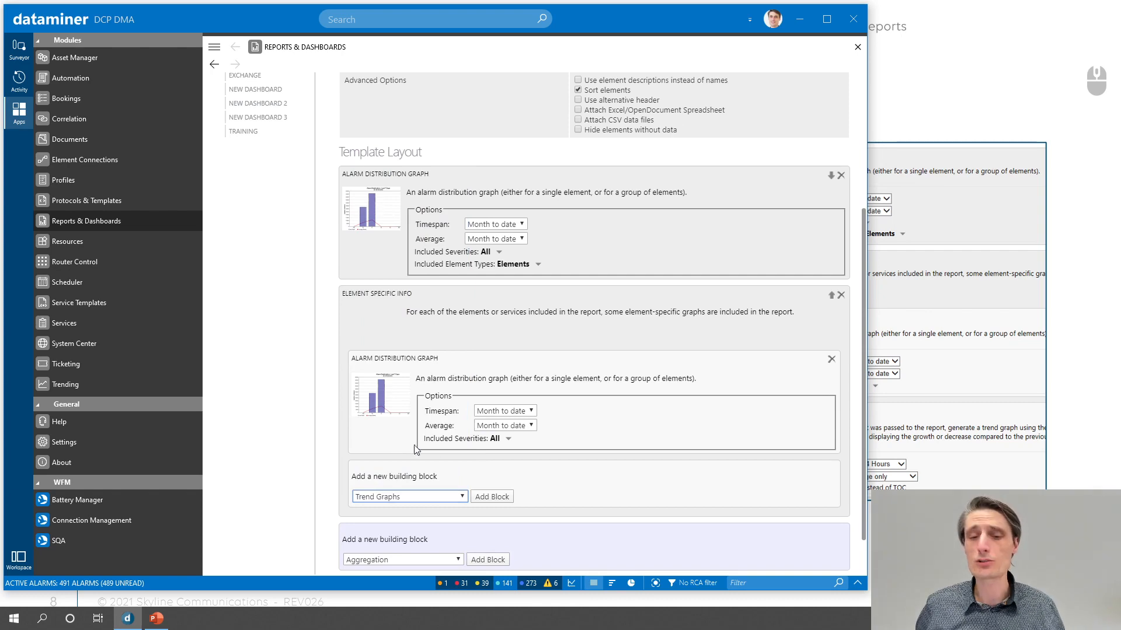
left_click(491, 497)
- Set the timespan of the Trend Graphs block to Week to Date and save the template
scroll(483, 474, "down", 2)
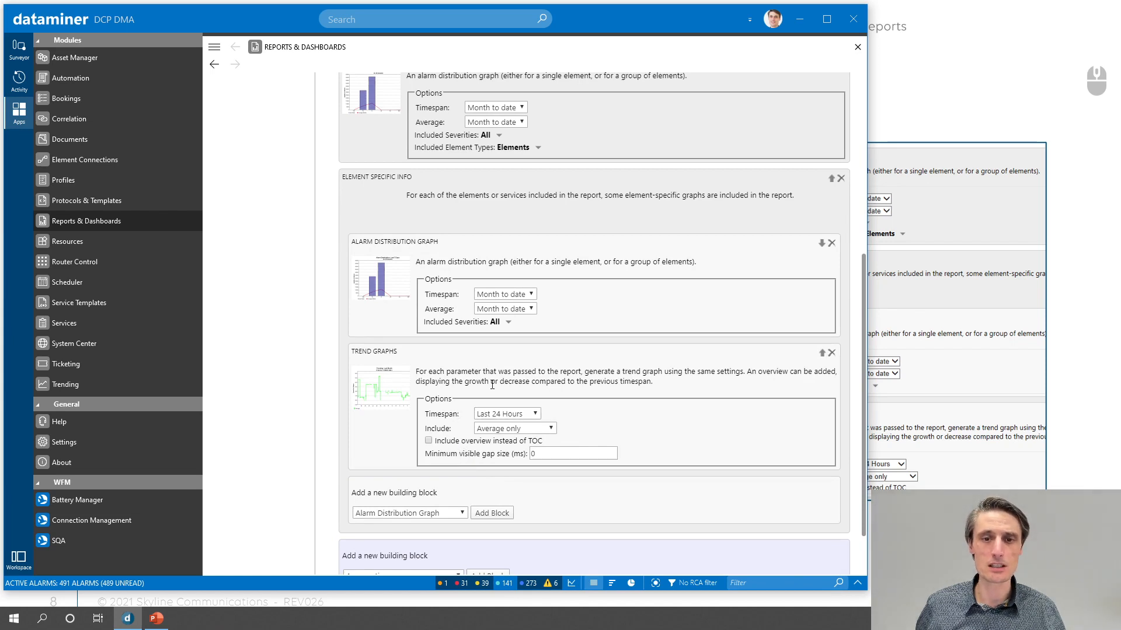
left_click(534, 414)
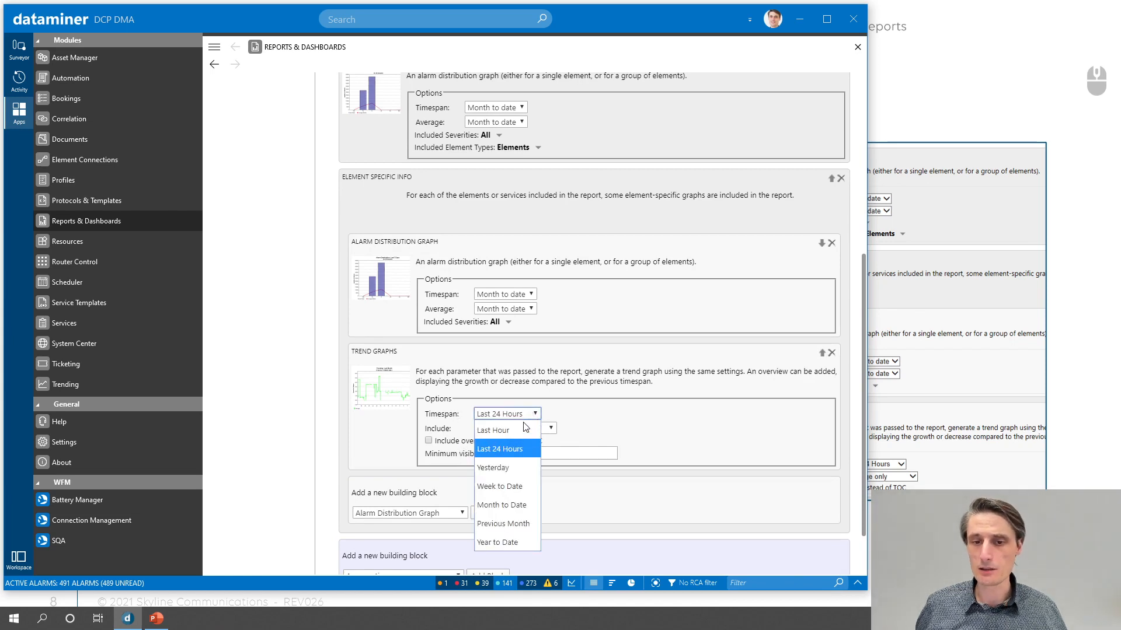
left_click(507, 487)
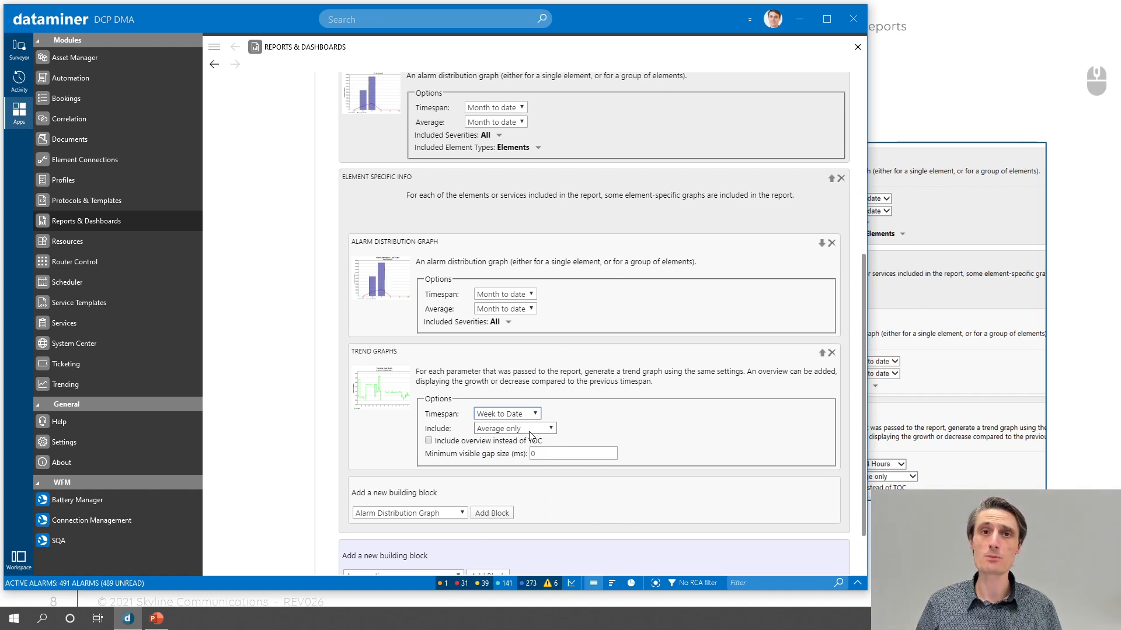
scroll(531, 435, "down", 2)
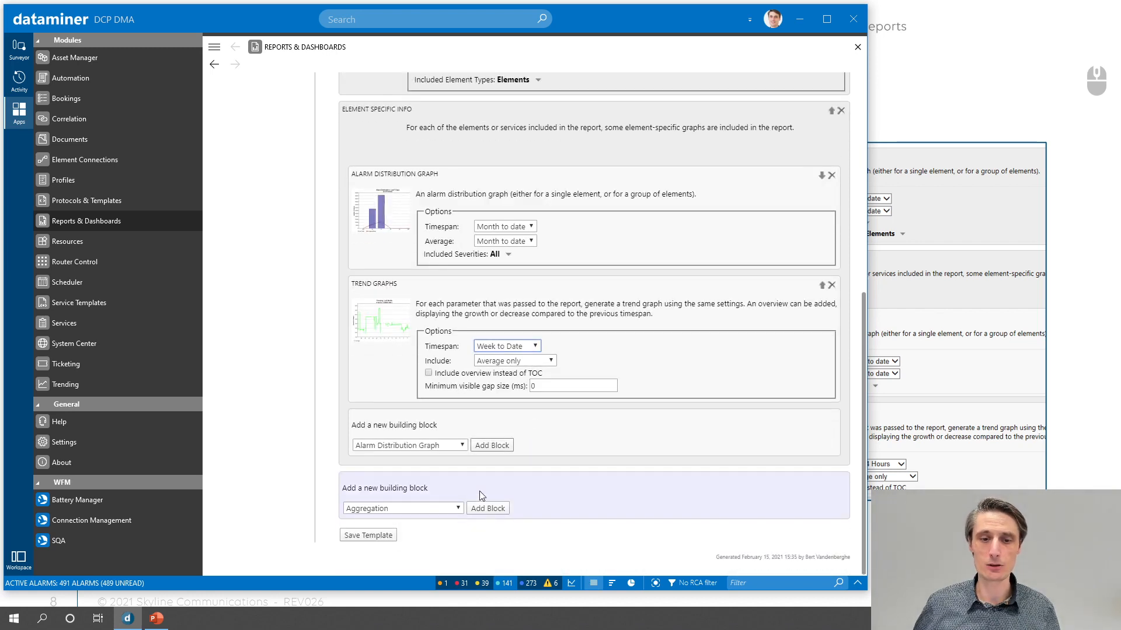
left_click(372, 535)
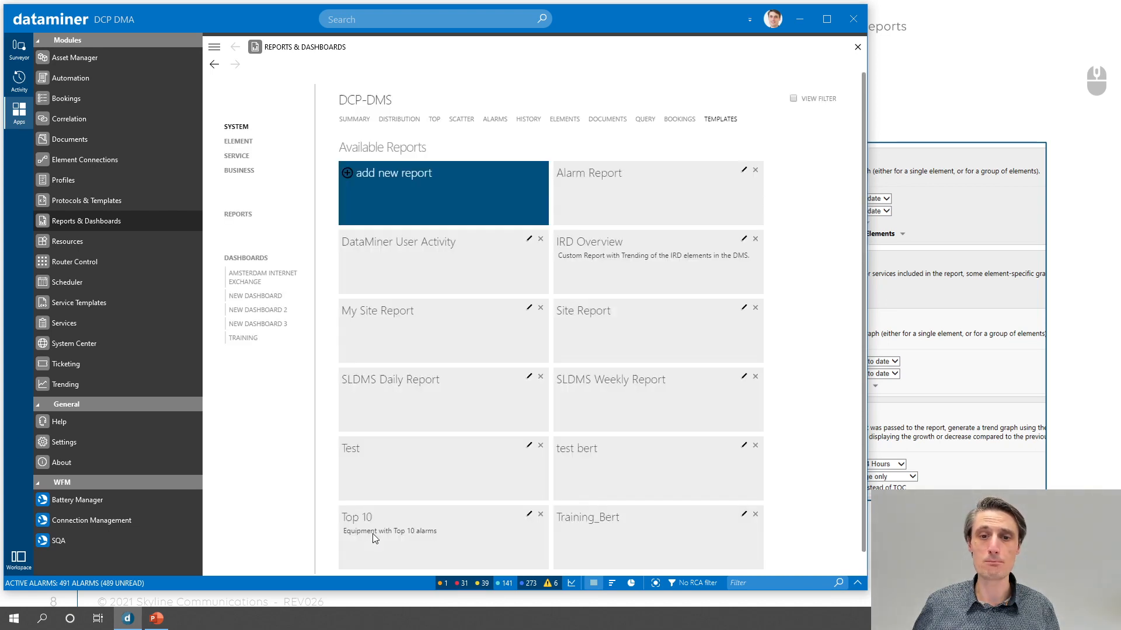
scroll(568, 419, "down", 1)
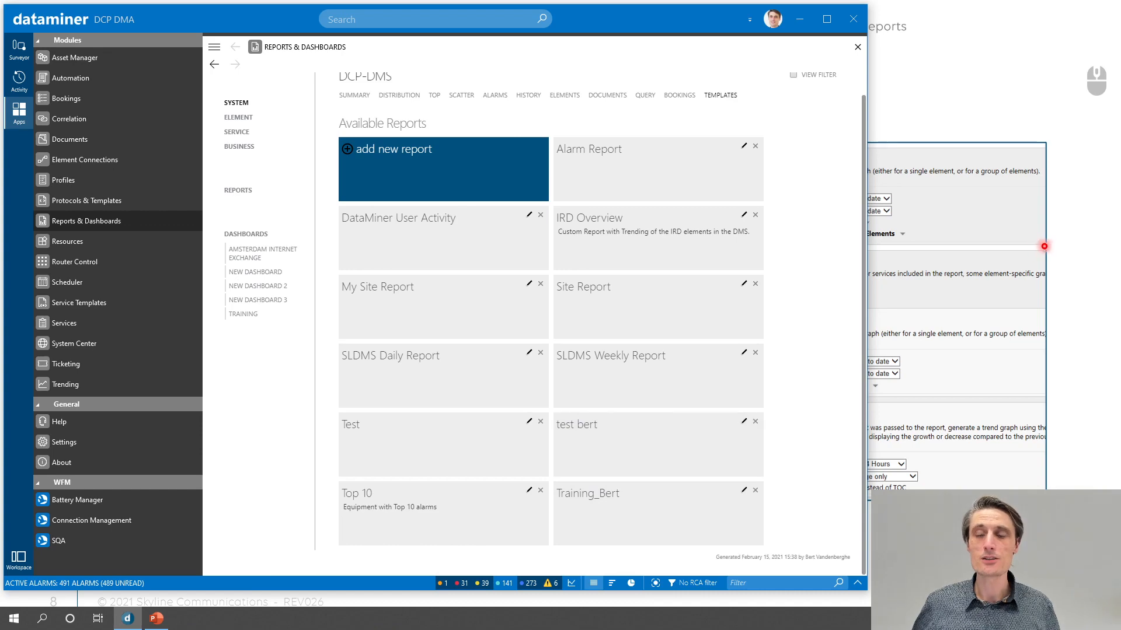
left_click(1000, 229)
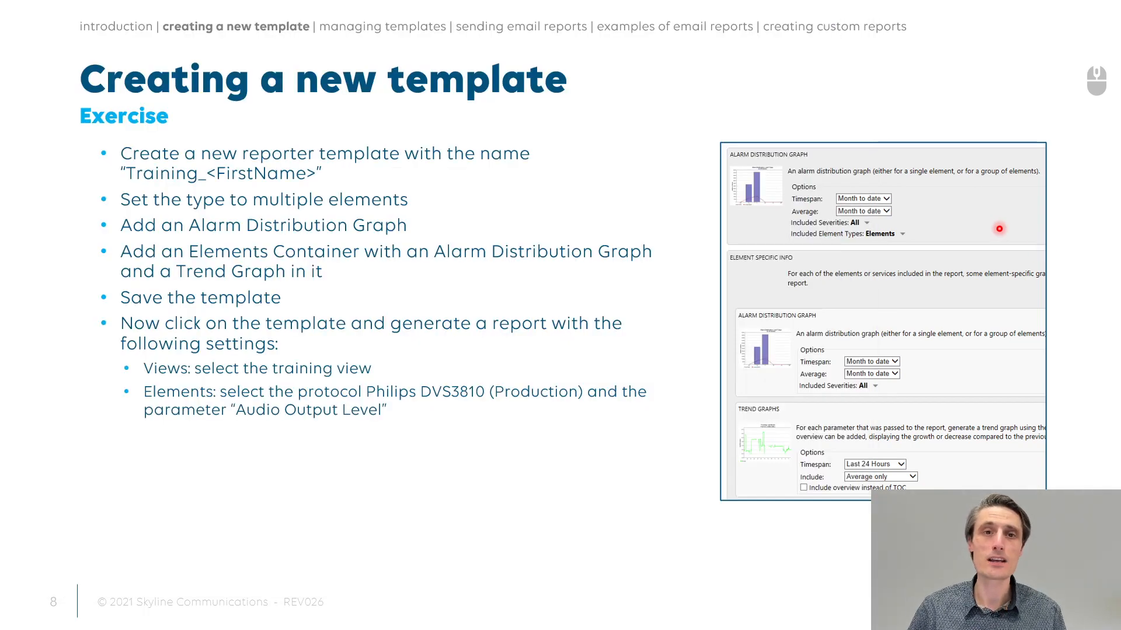
key("Right")
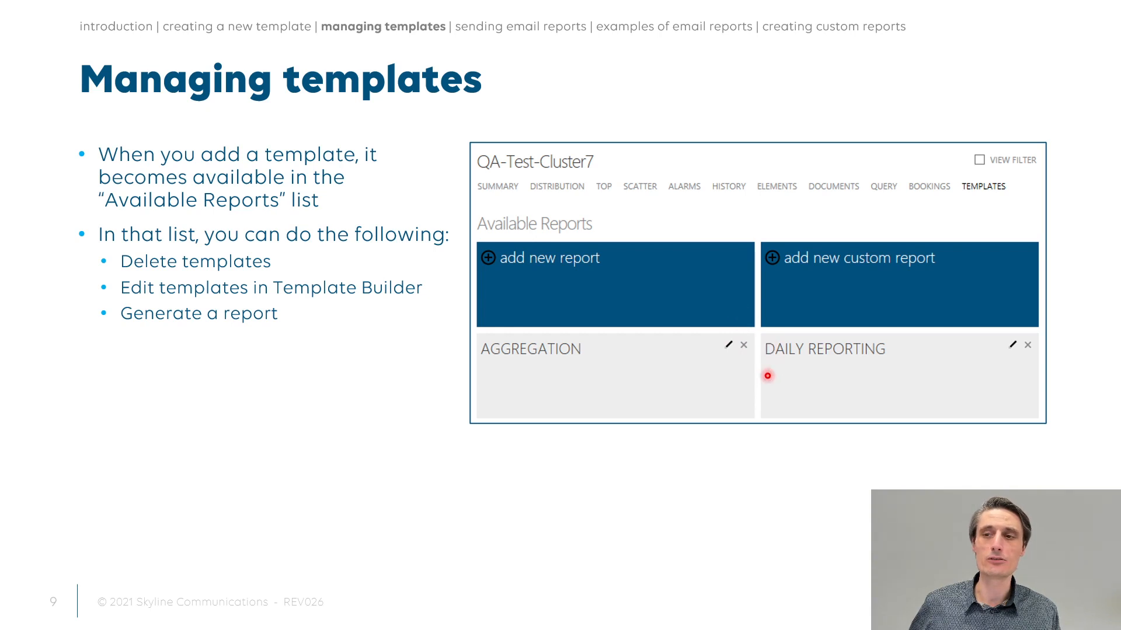
key("Right")
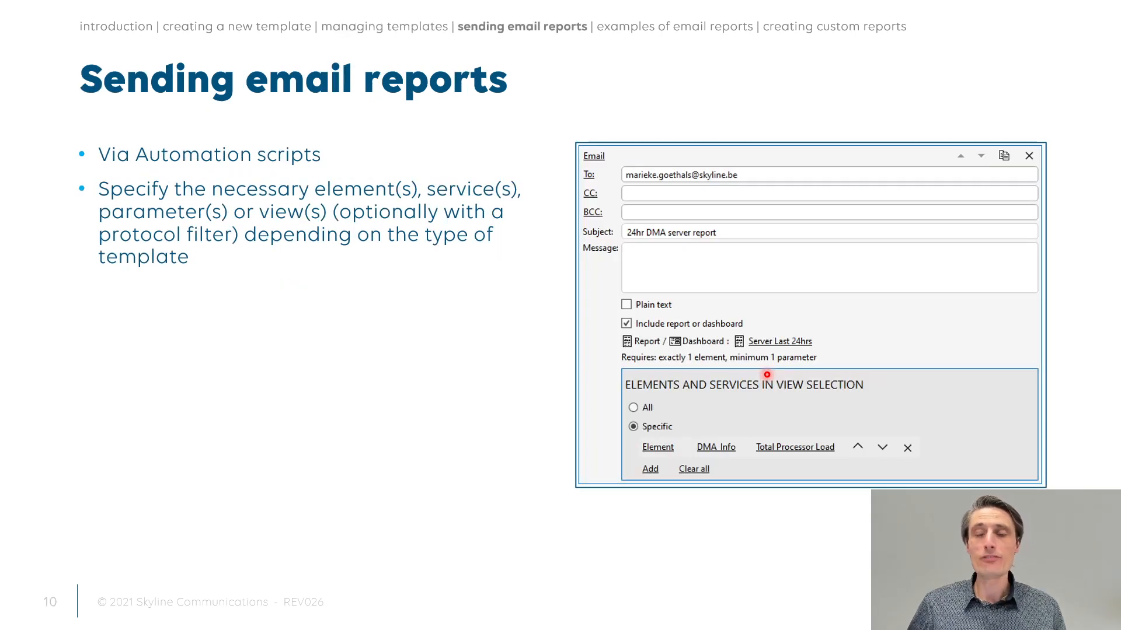
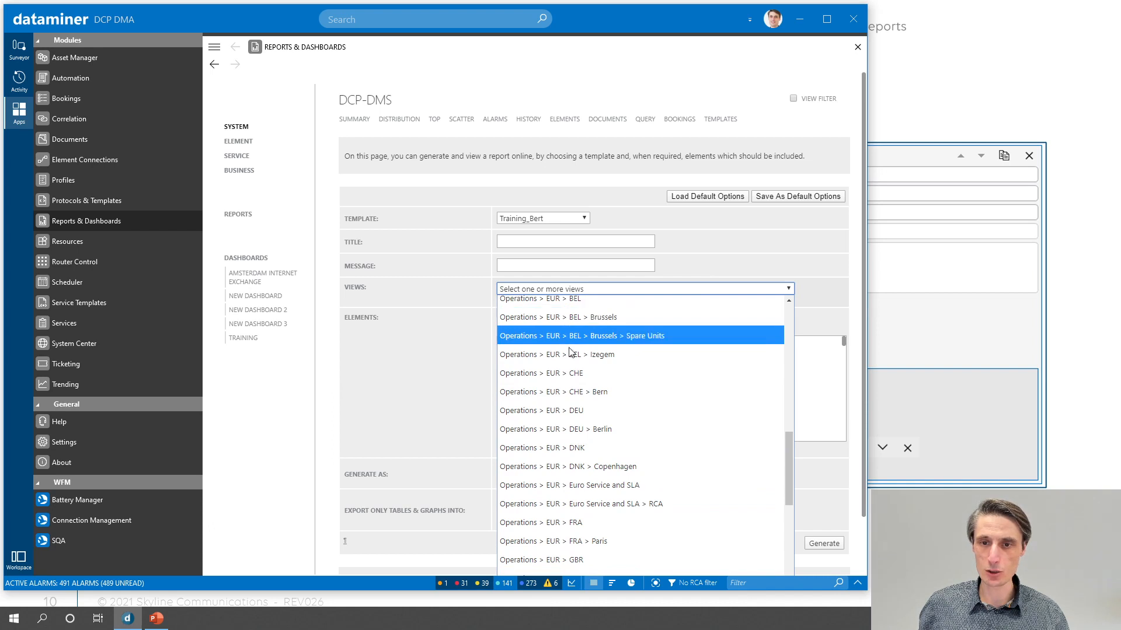
- Set the report's view to Operations > EUR > BEL > Izegem and limit its elements to the Microsoft Platform (Production) protocol
left_click(572, 354)
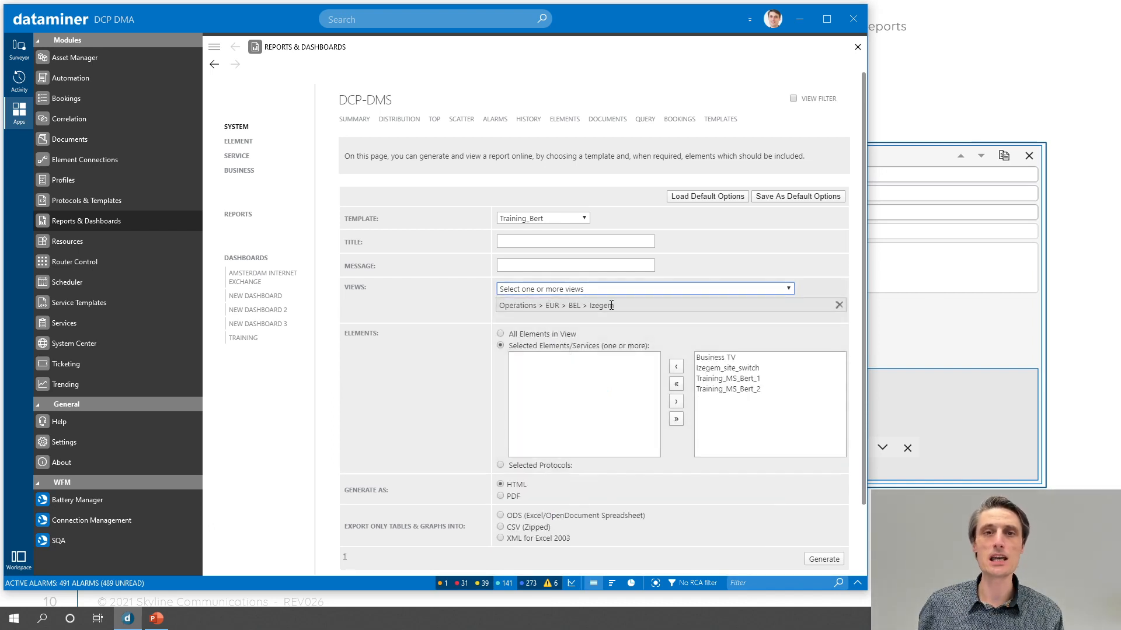
left_click(19, 48)
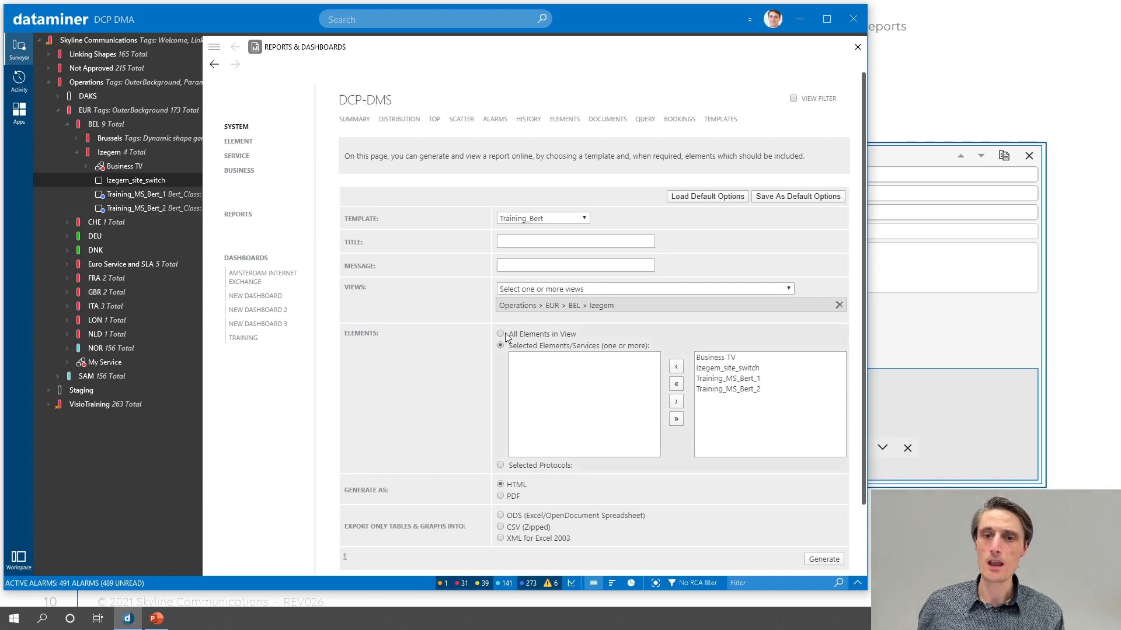
left_click(530, 467)
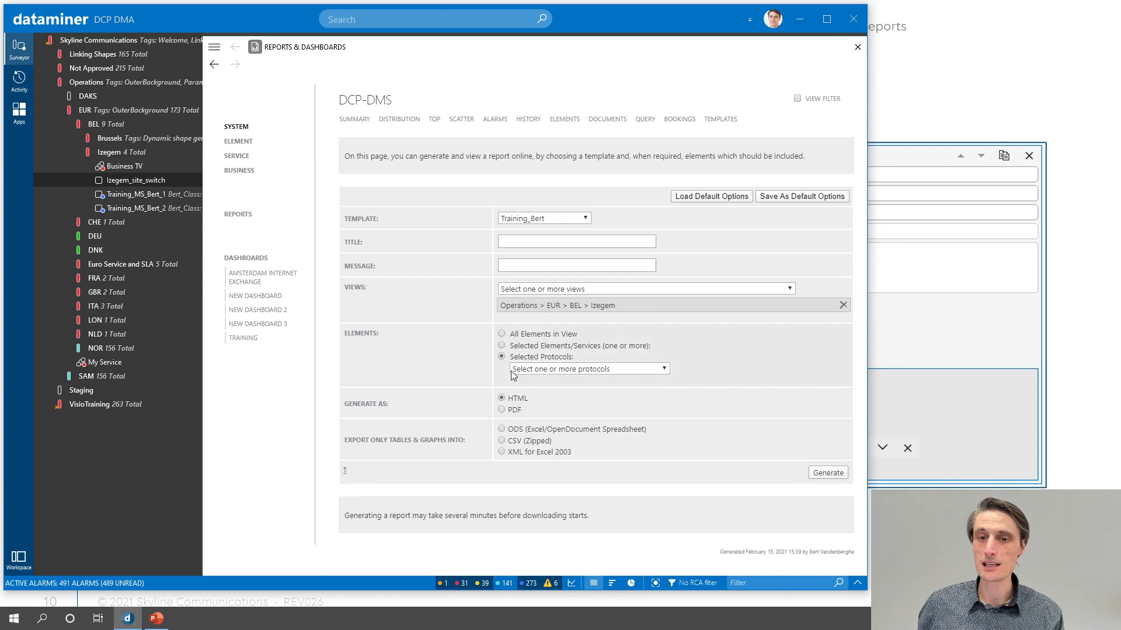
left_click(560, 369)
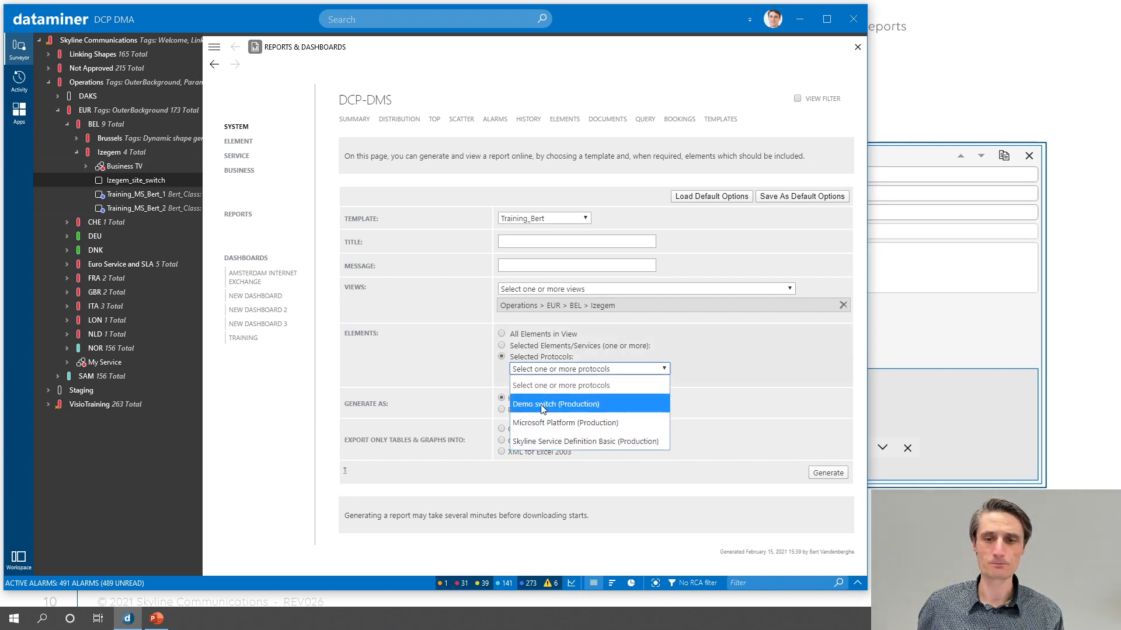
left_click(546, 423)
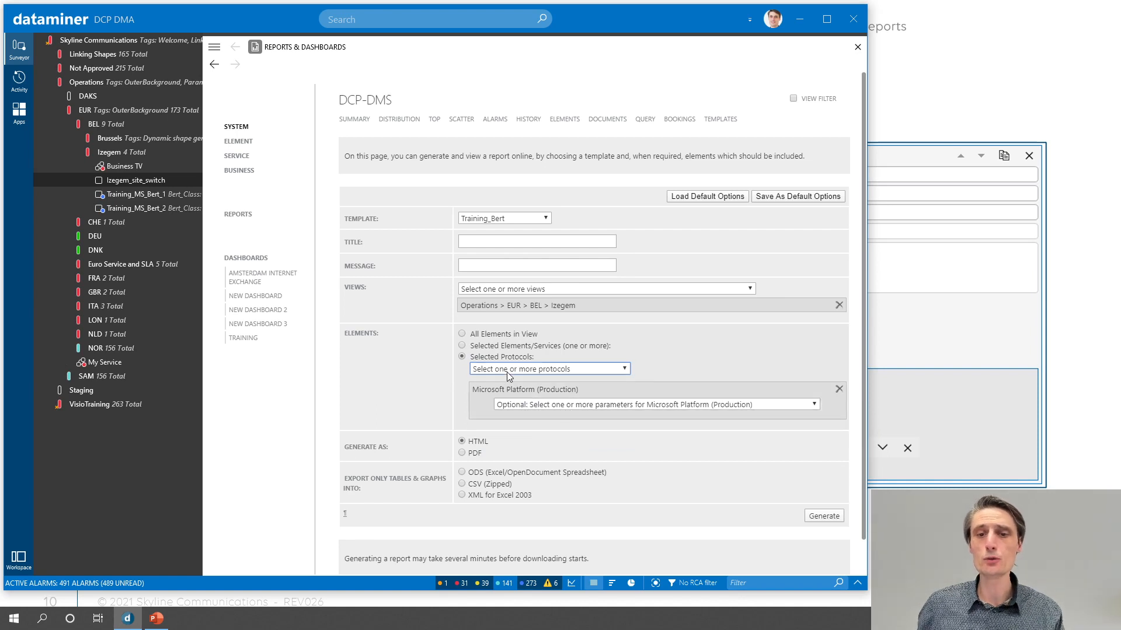
- Add the CPU Load parameter for the Microsoft Platform (Production) protocol to the report options
left_click(555, 405)
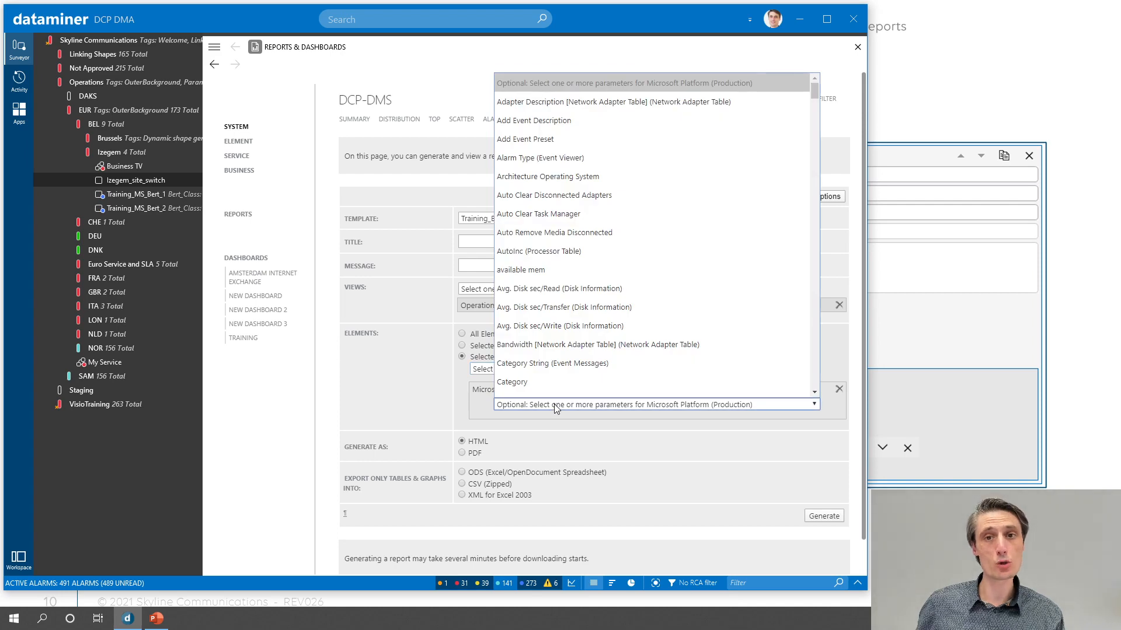
scroll(553, 354, "down", 5)
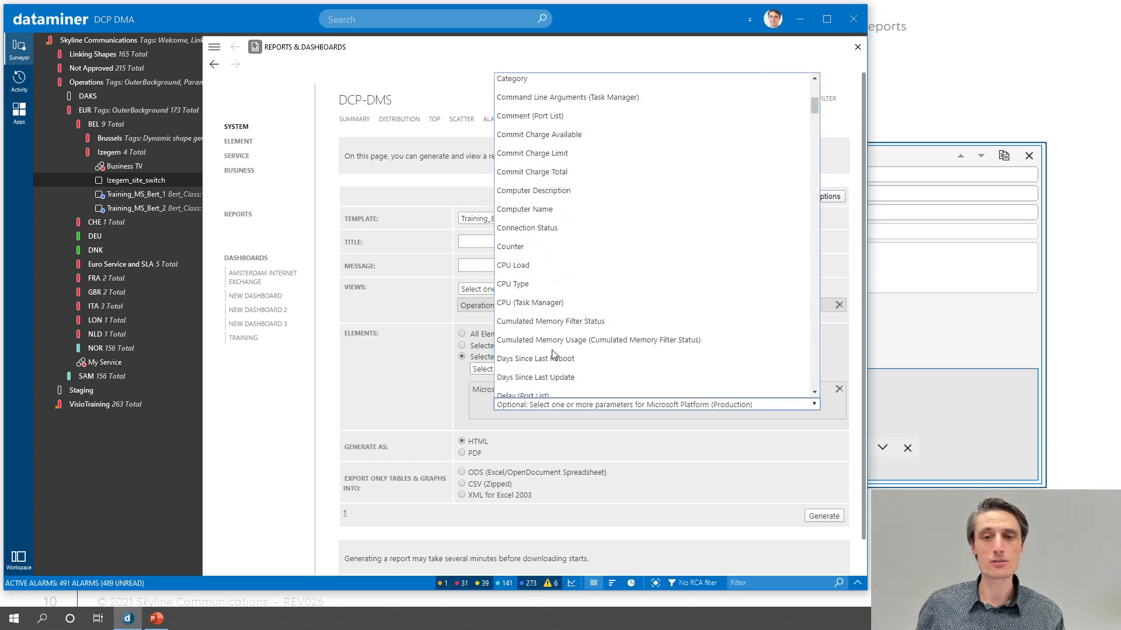
left_click(527, 267)
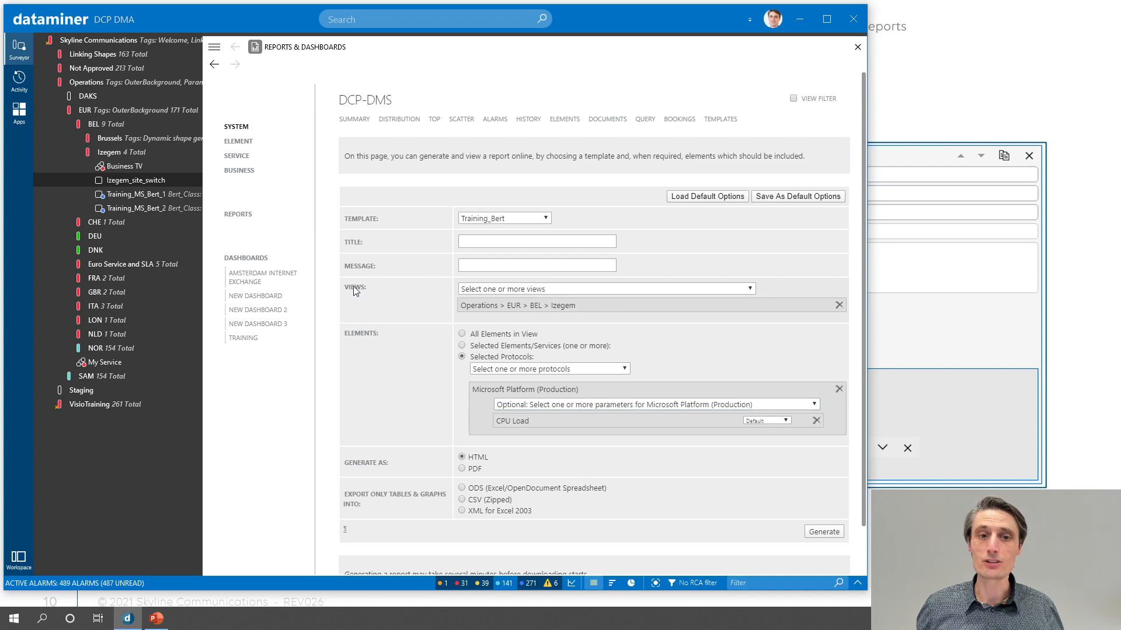
- Check the chosen view, protocol and parameter, and generate the report in HTML format
left_click_drag(412, 292, 606, 306)
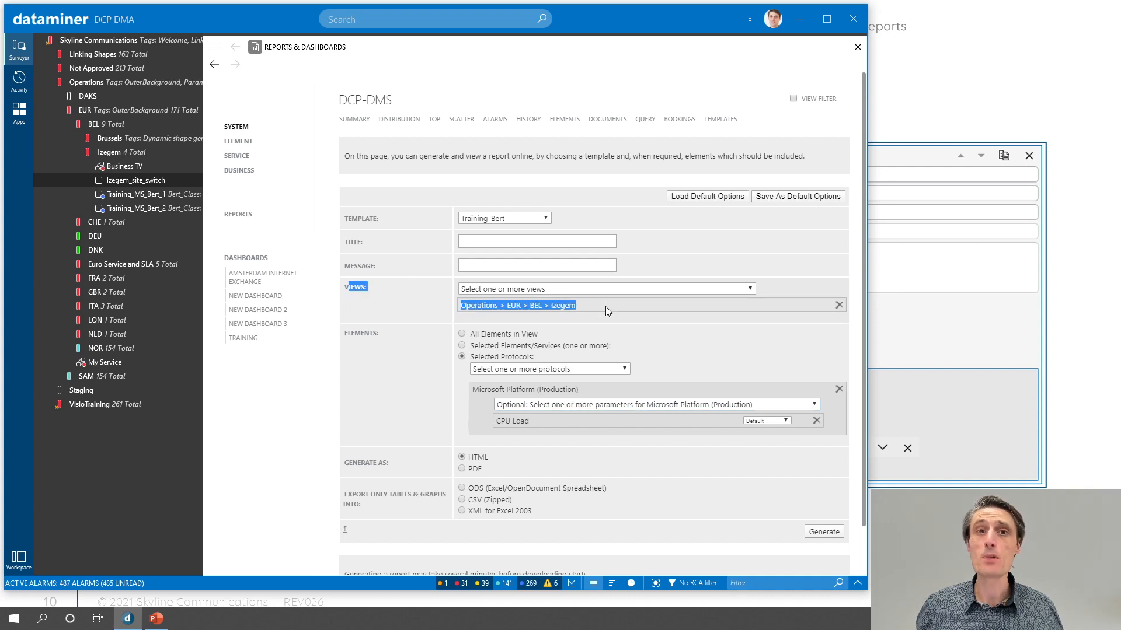
left_click(364, 335)
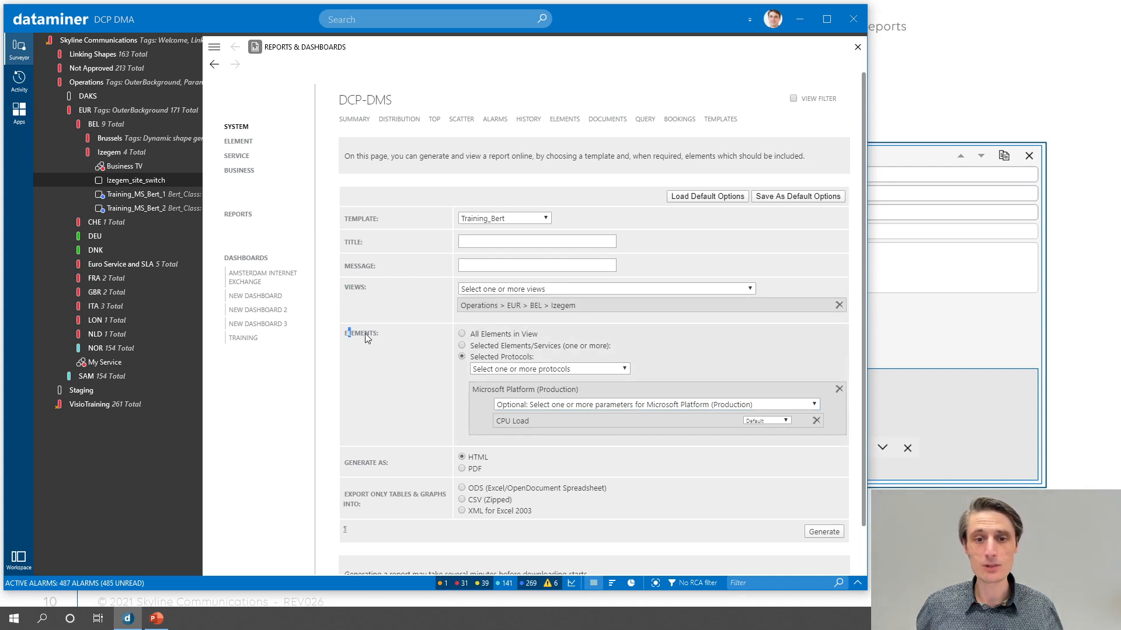
left_click_drag(464, 366, 575, 388)
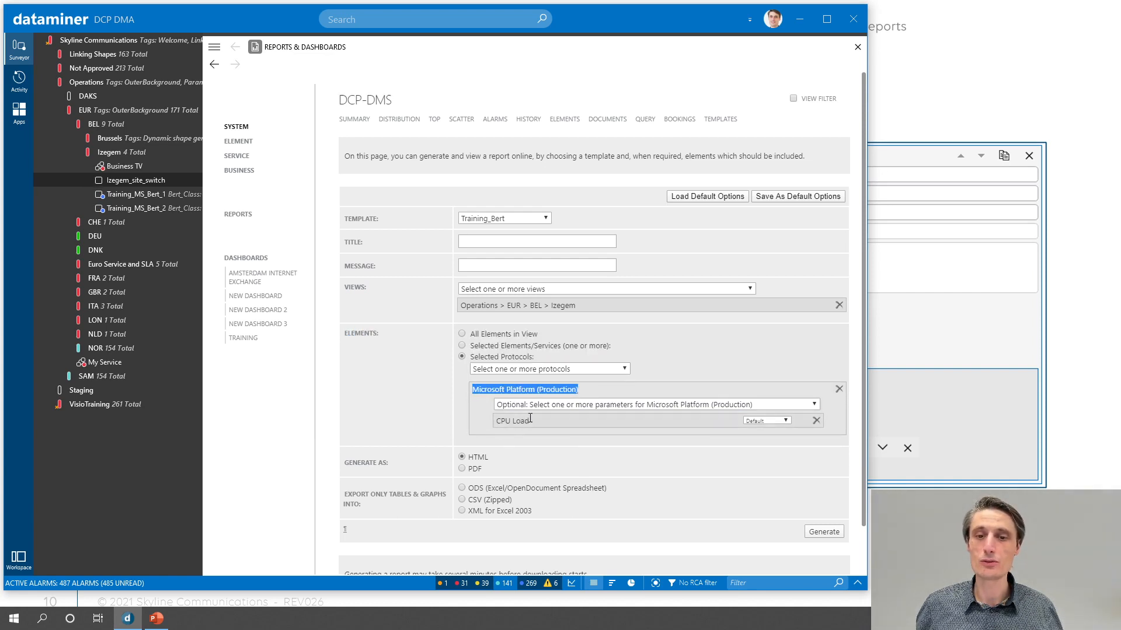
left_click(419, 414)
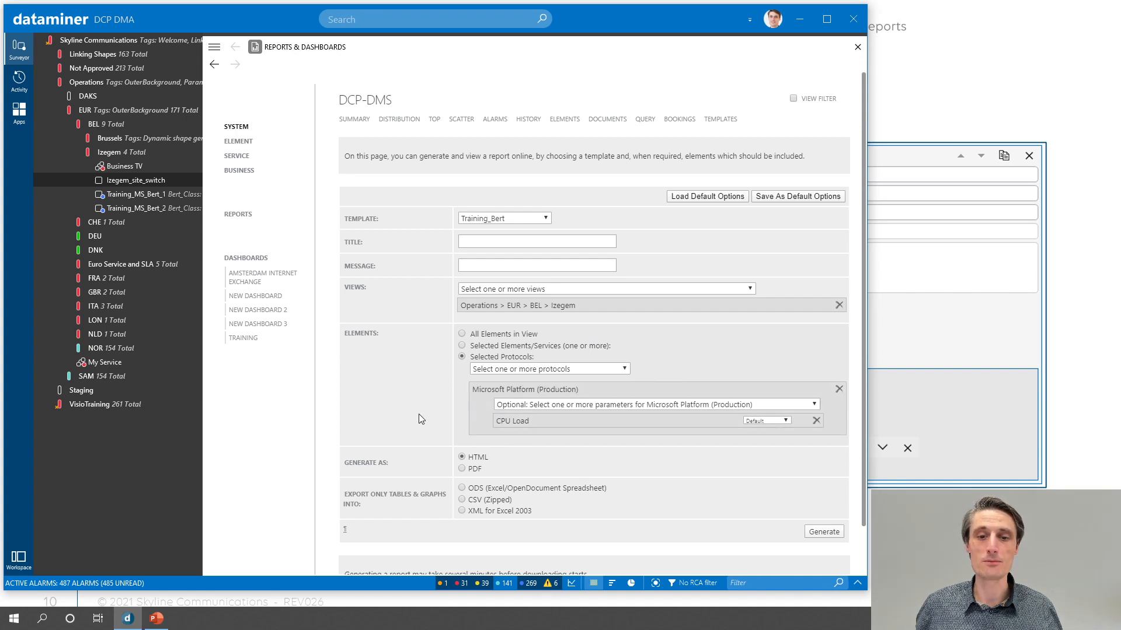
left_click(824, 532)
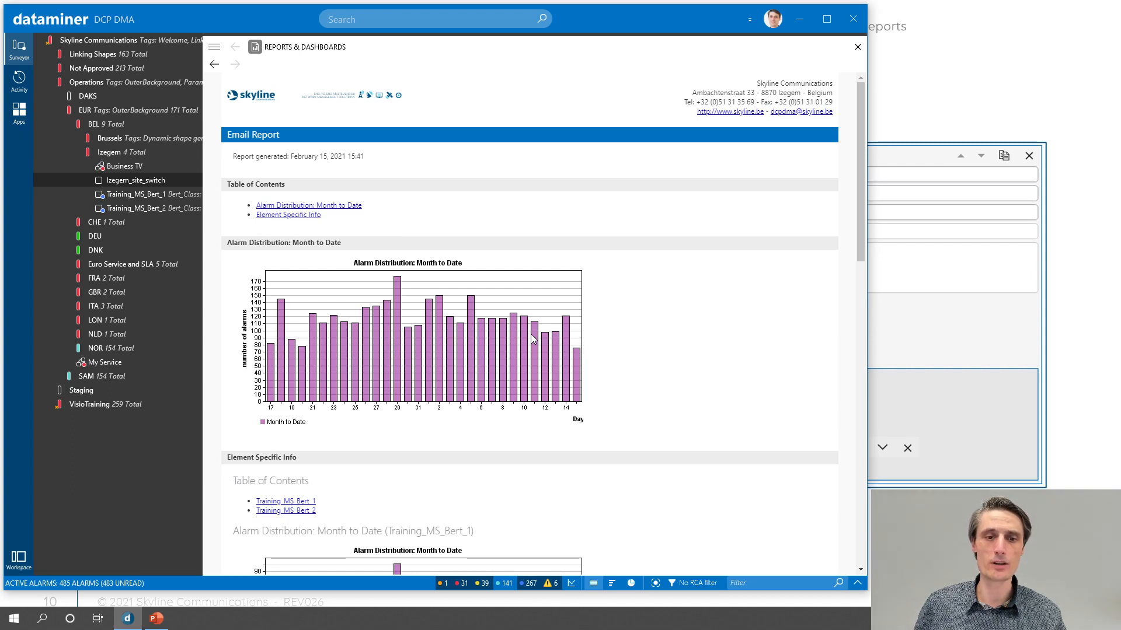
- Examine the alarm distribution and CPU Load trend graphs for each element in the generated report
scroll(530, 334, "down", 3)
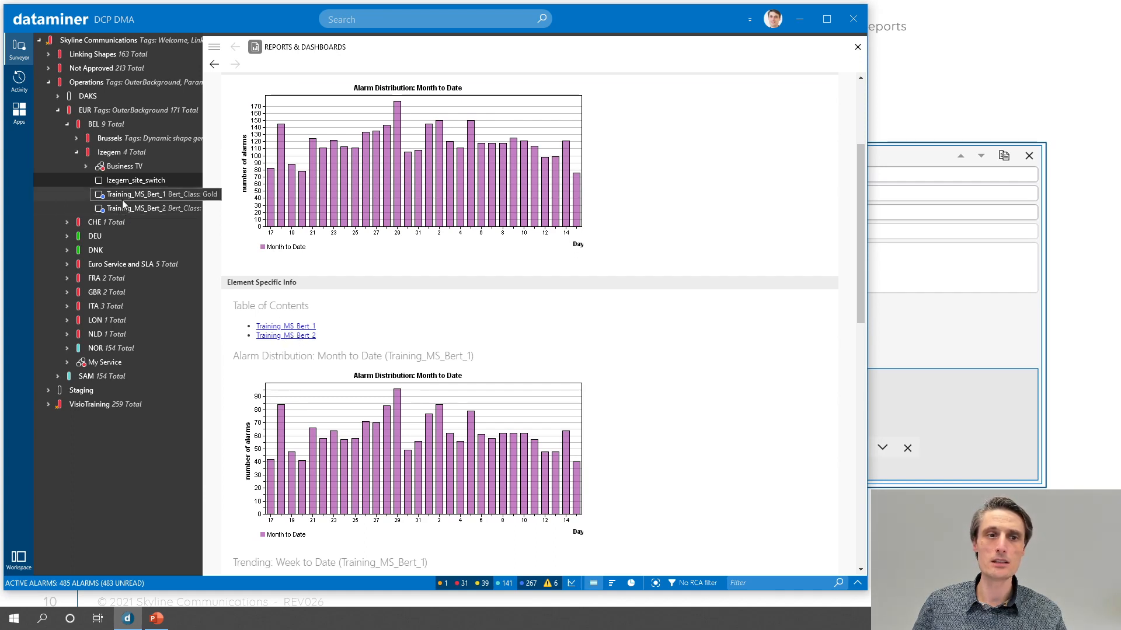
scroll(560, 364, "down", 1)
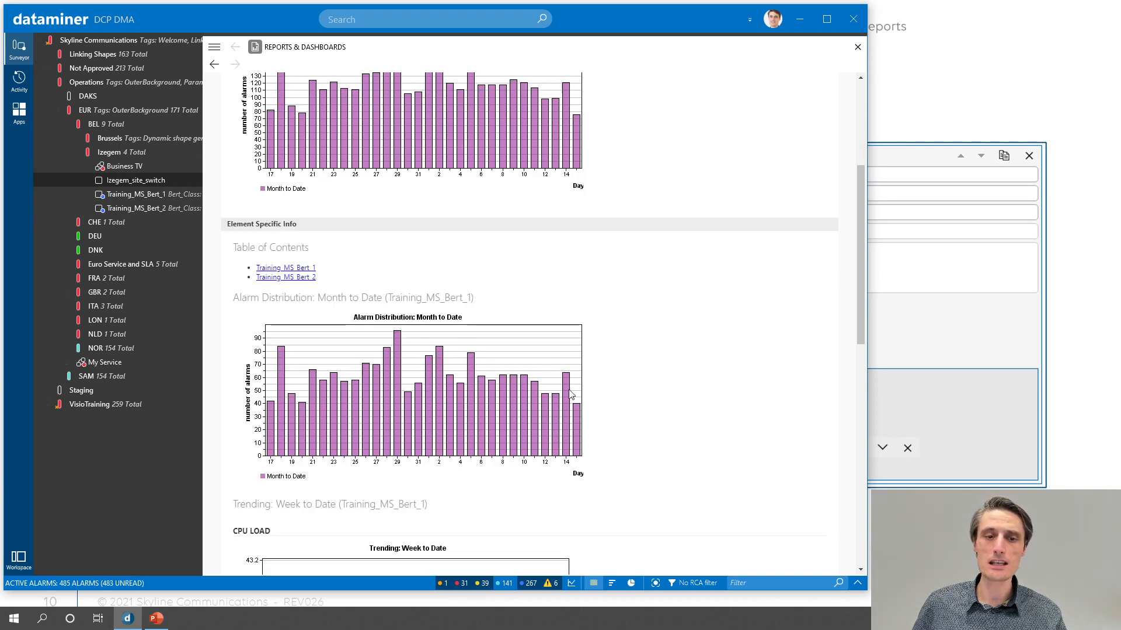
scroll(572, 395, "down", 3)
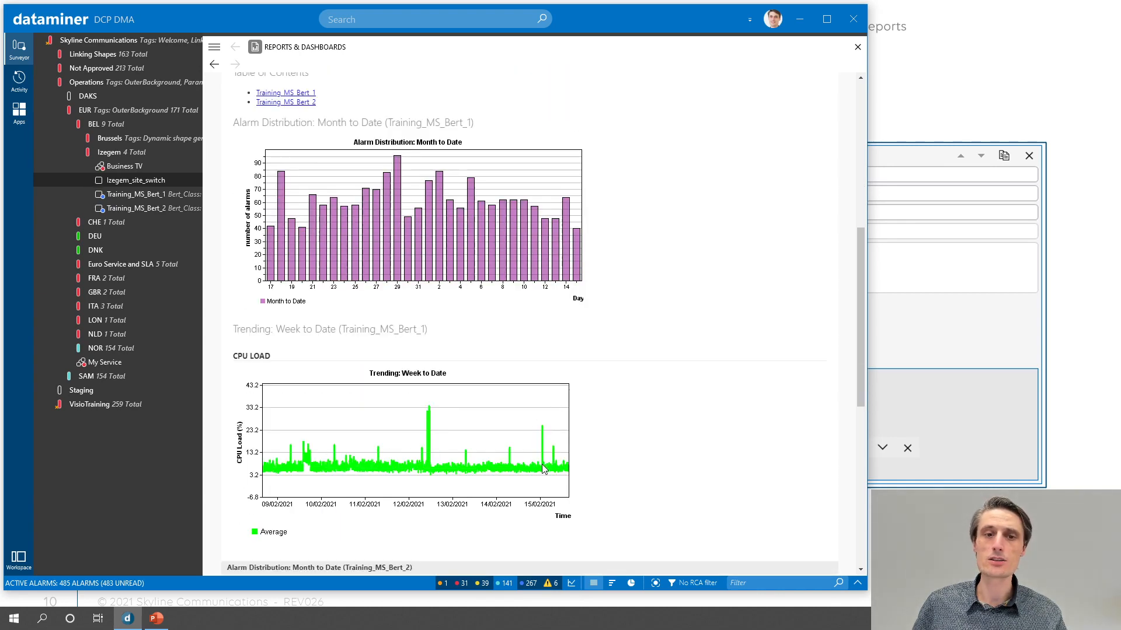
scroll(542, 468, "down", 4)
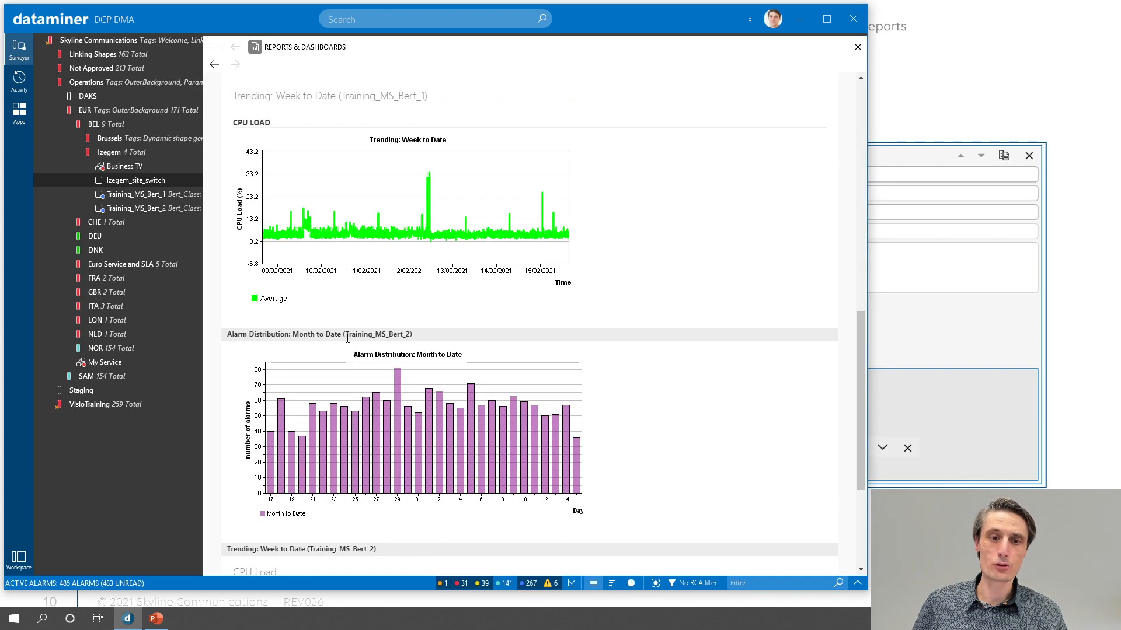
left_click_drag(383, 333, 416, 335)
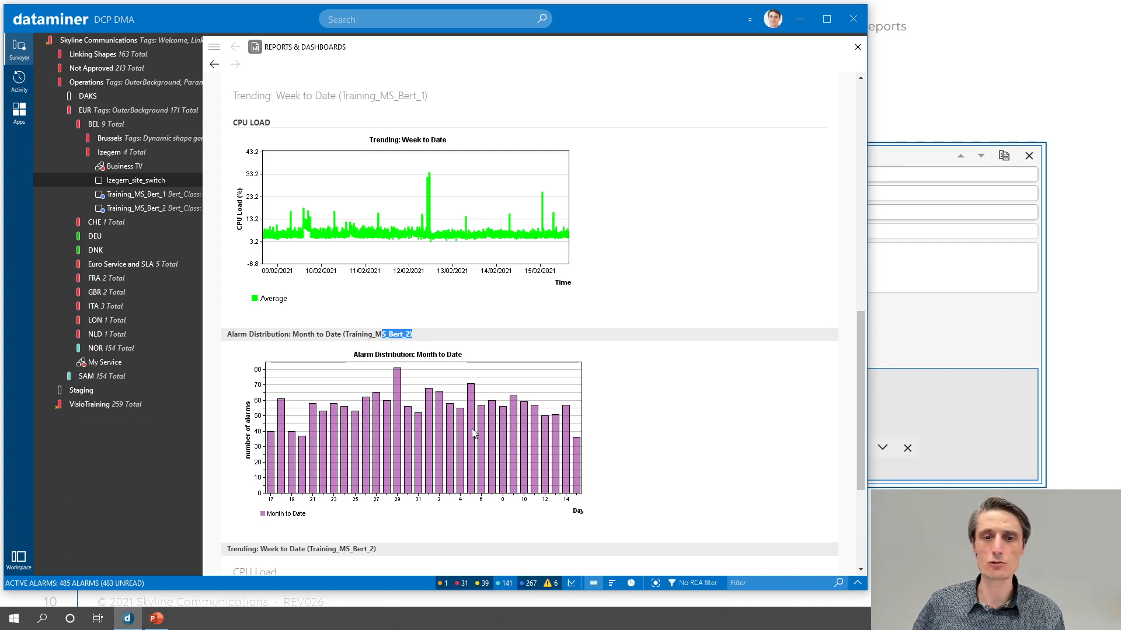
scroll(473, 433, "down", 1)
scroll(473, 433, "down", 3)
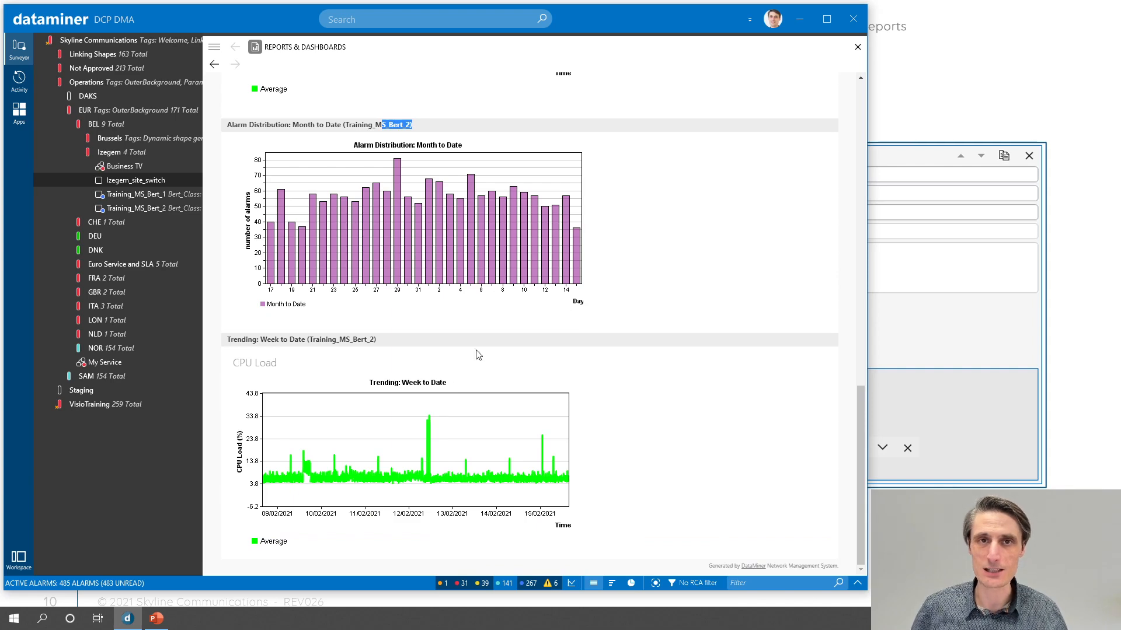
scroll(607, 289, "up", 20)
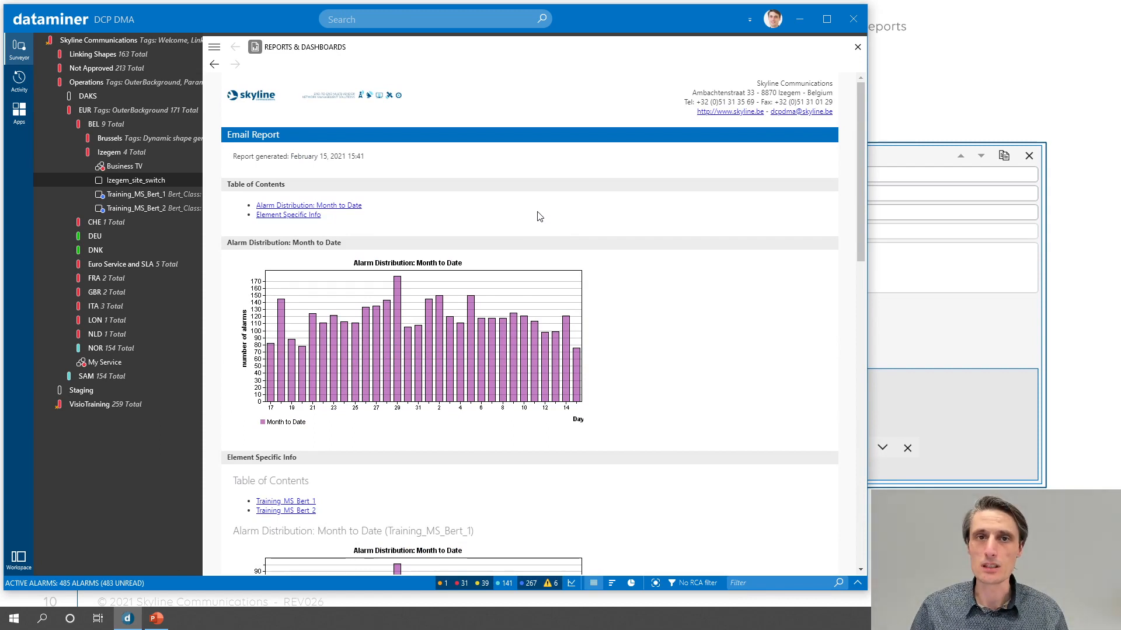
- Go to the Scheduler module's task list and open the weekly Training_Bert task for editing
left_click(25, 116)
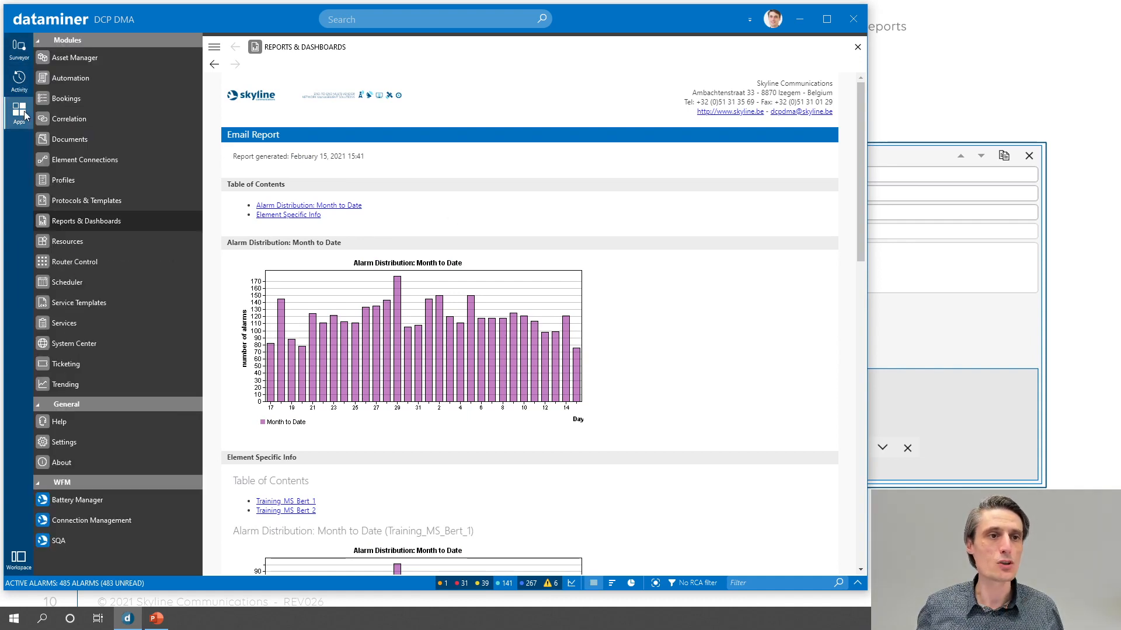
left_click(89, 284)
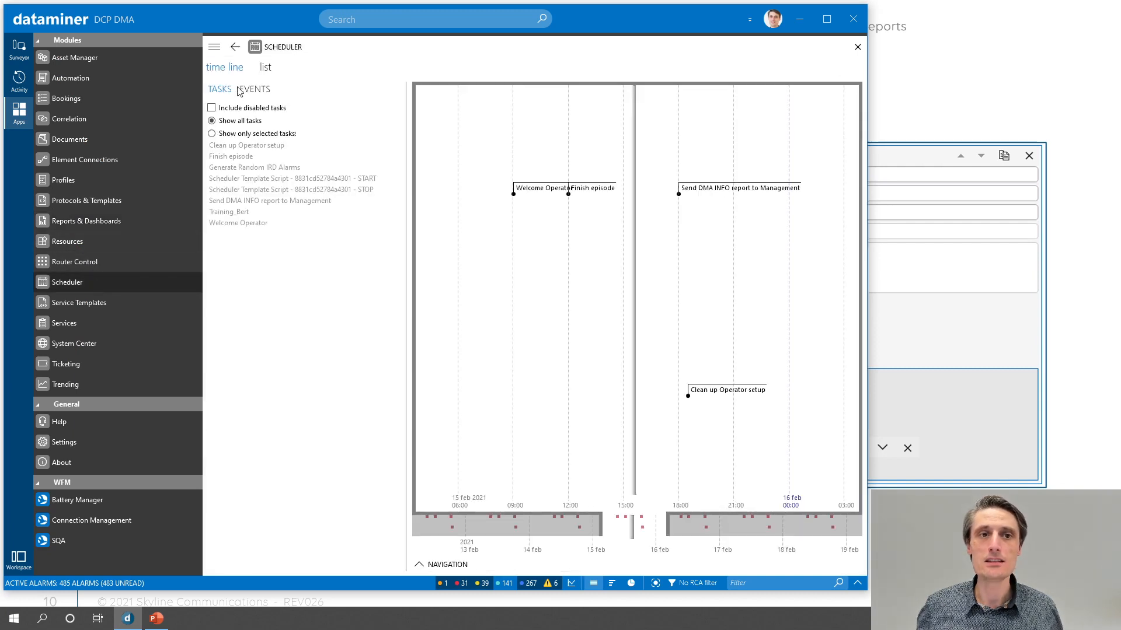
left_click(266, 68)
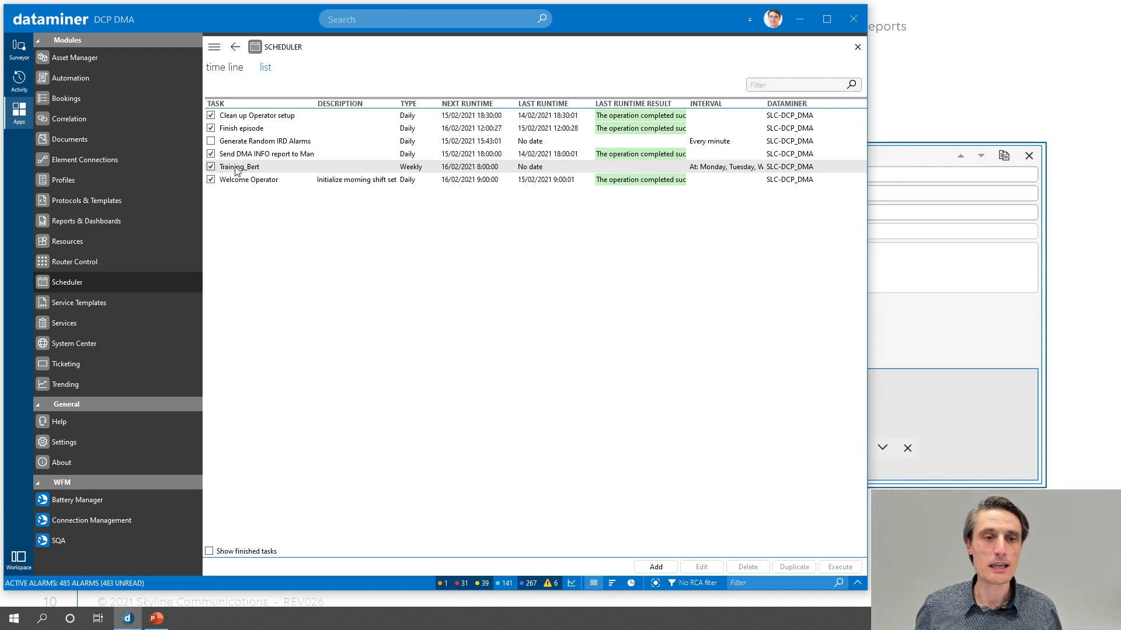
right_click(235, 167)
right_click(267, 168)
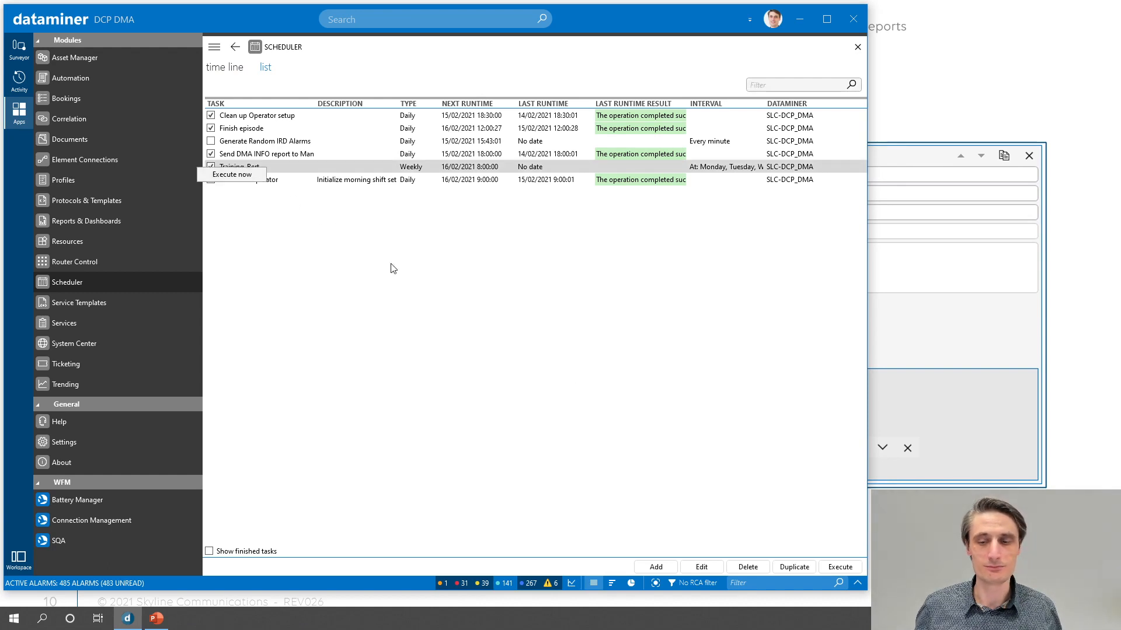
left_click(719, 443)
left_click(705, 567)
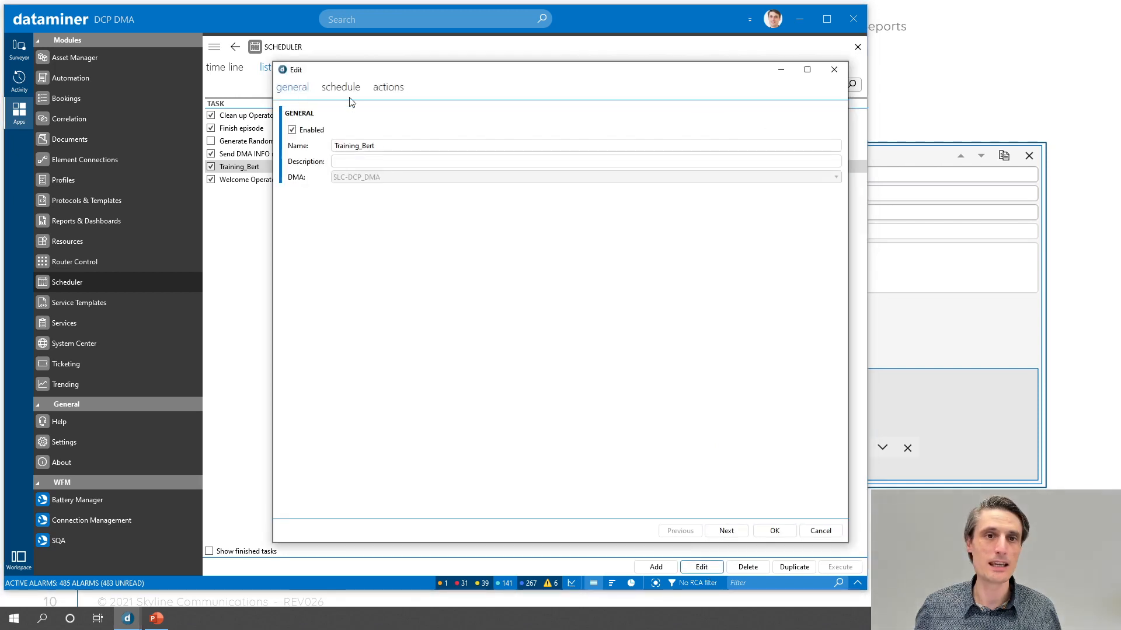
- Replace the message of the task's Daily report email action with "See below"
left_click(379, 90)
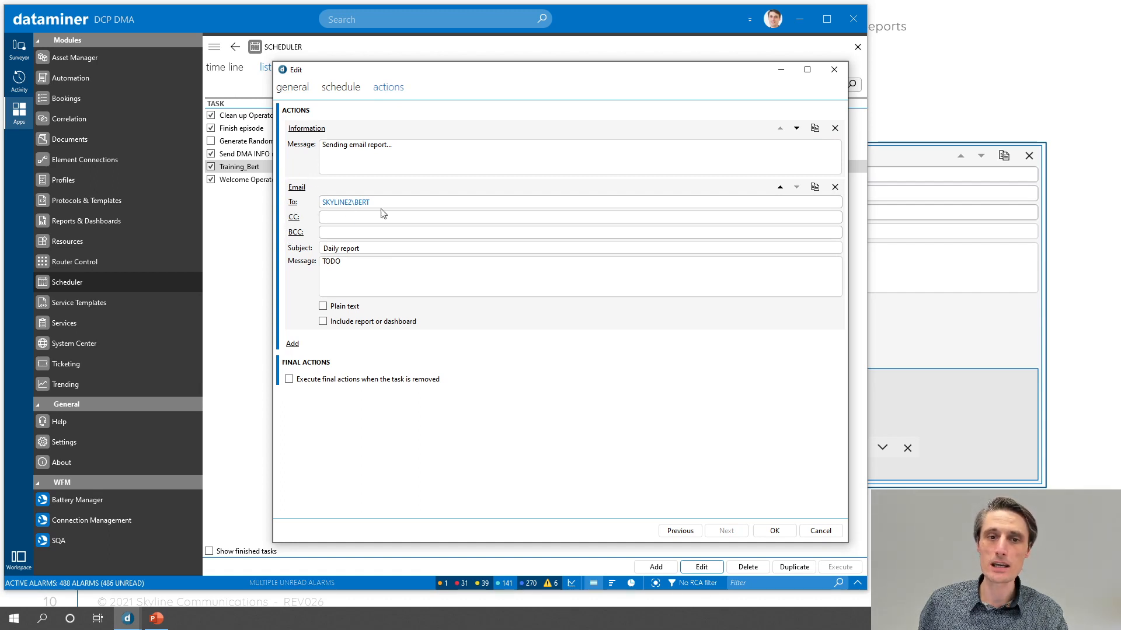
double_click(331, 261)
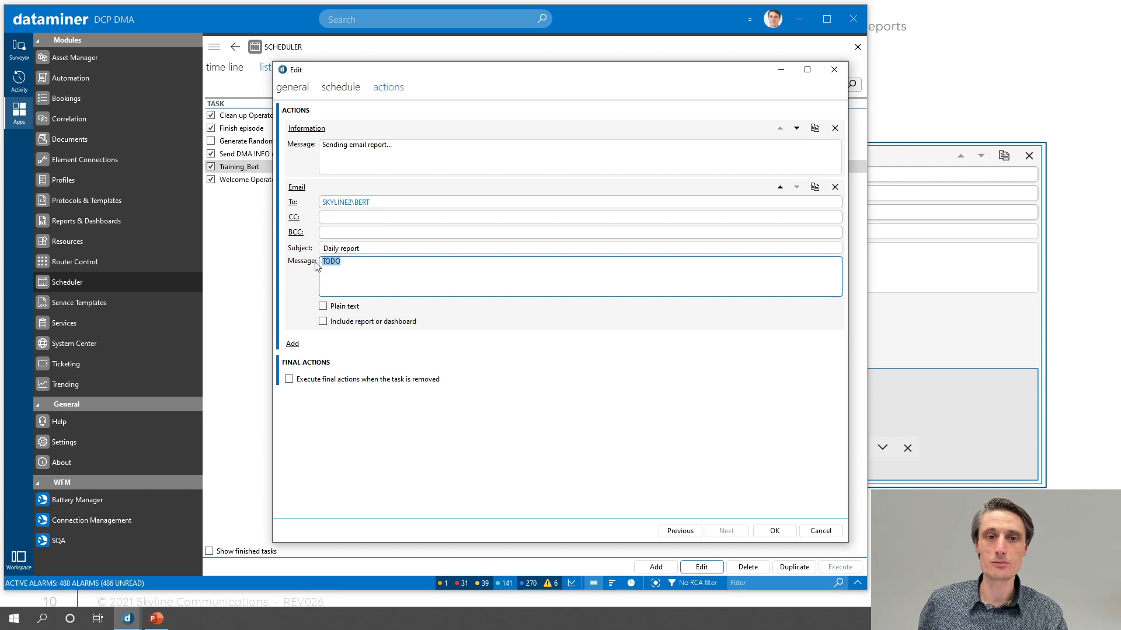
type("See below")
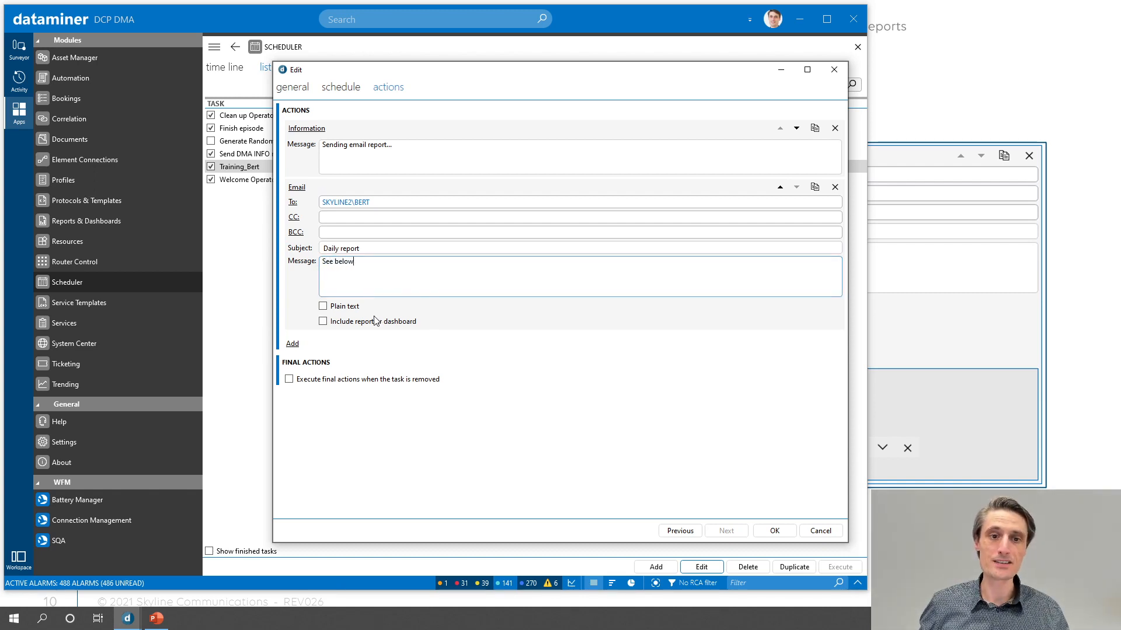
- Include the Training_Bert report in the scheduled task's email action
left_click(369, 322)
left_click(424, 338)
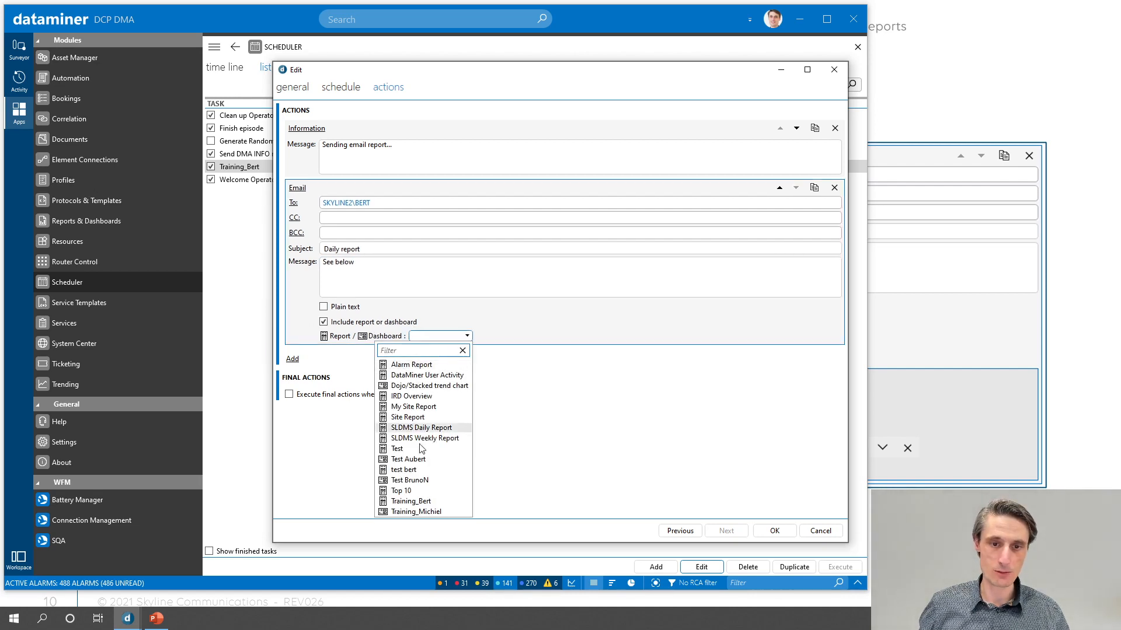
left_click(410, 502)
- Set the included report's view selection to Izegem, under Operations > EUR > BEL
scroll(431, 350, "down", 1)
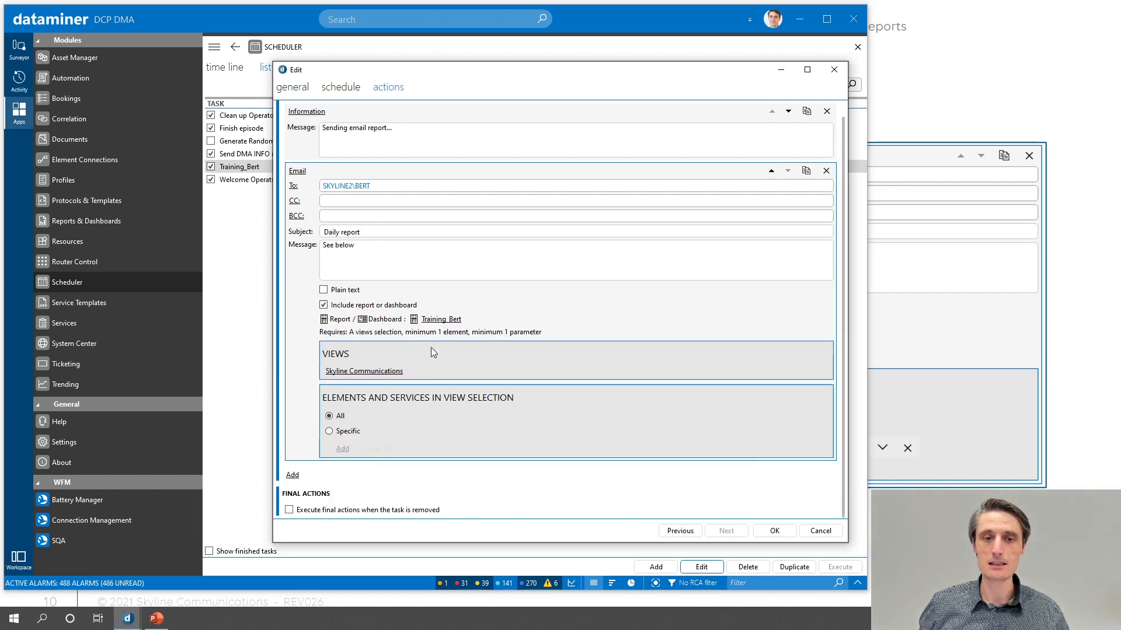
left_click(374, 372)
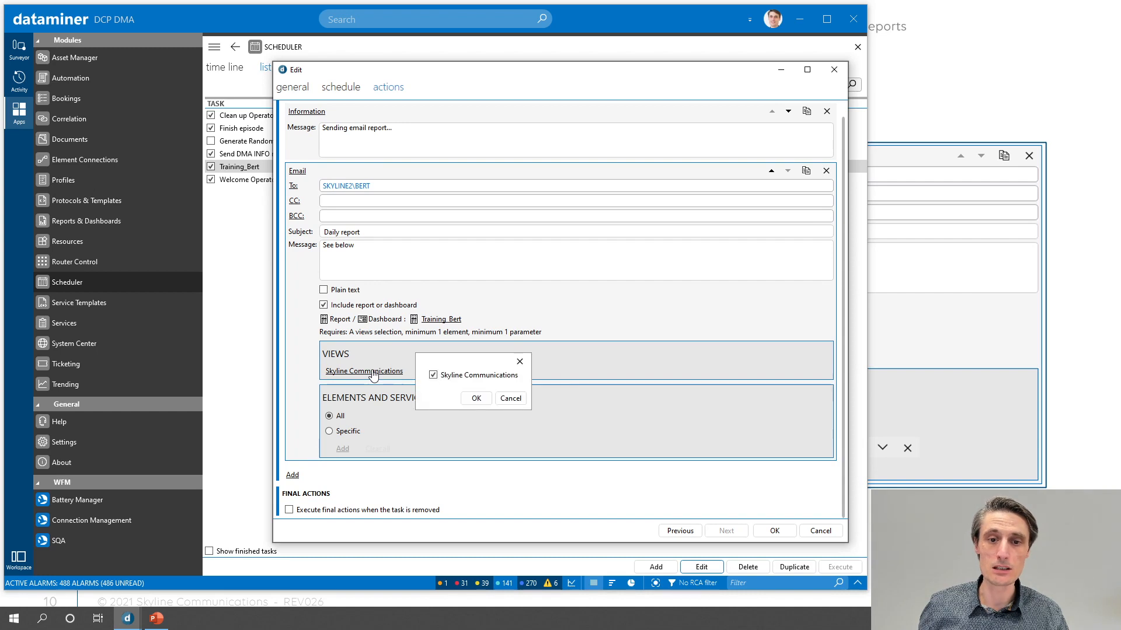
left_click(424, 376)
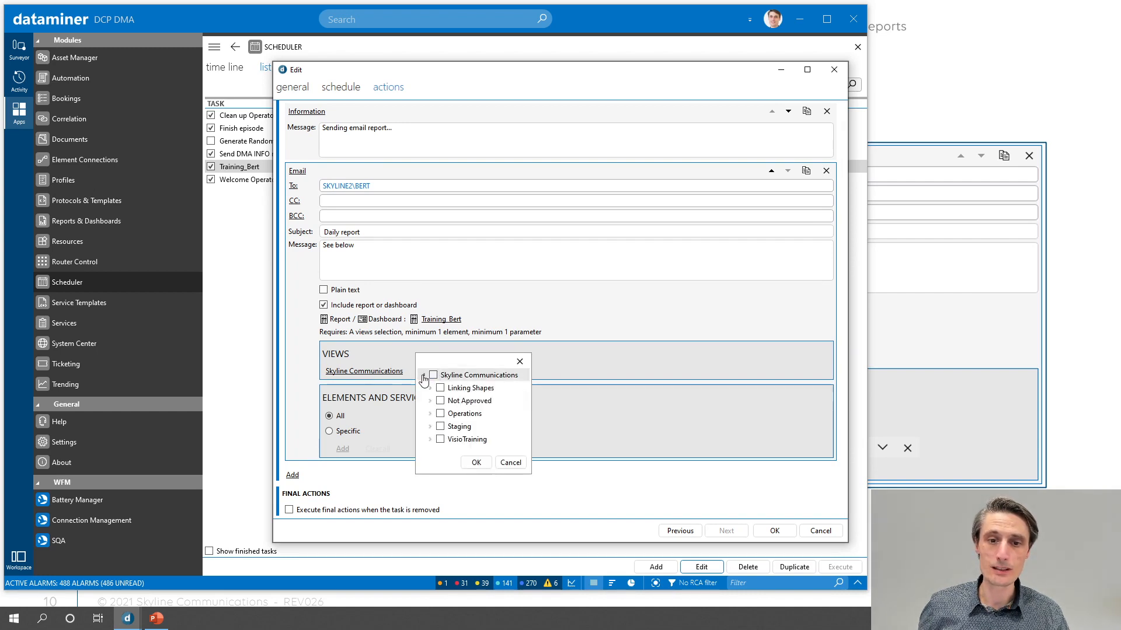
left_click(430, 414)
left_click(437, 440)
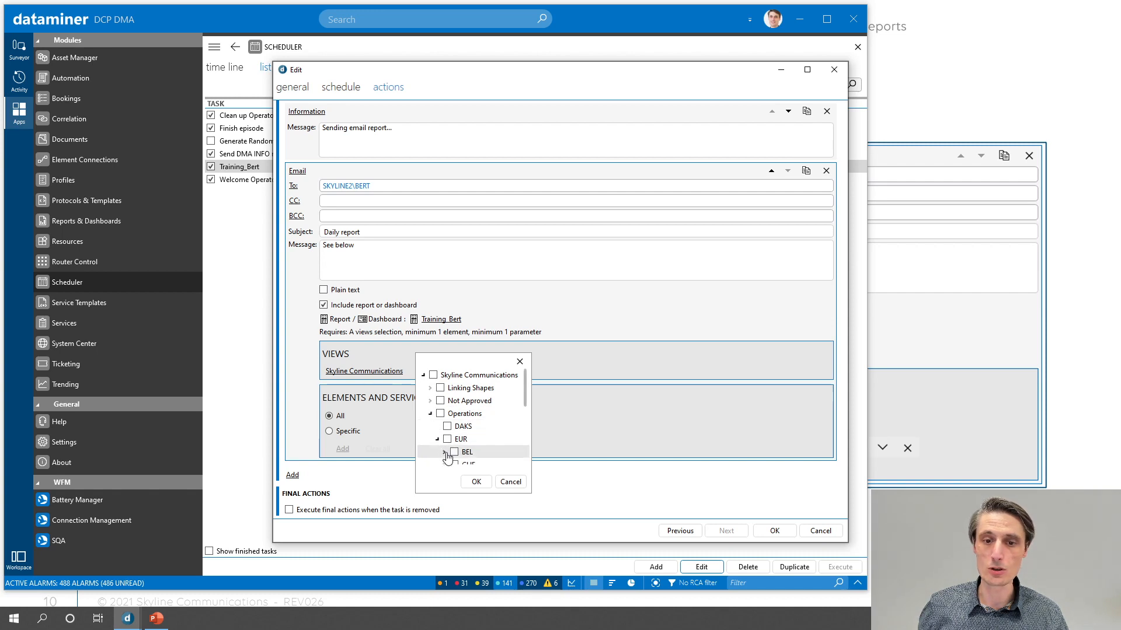
left_click(445, 452)
scroll(459, 422, "down", 3)
scroll(458, 422, "up", 2)
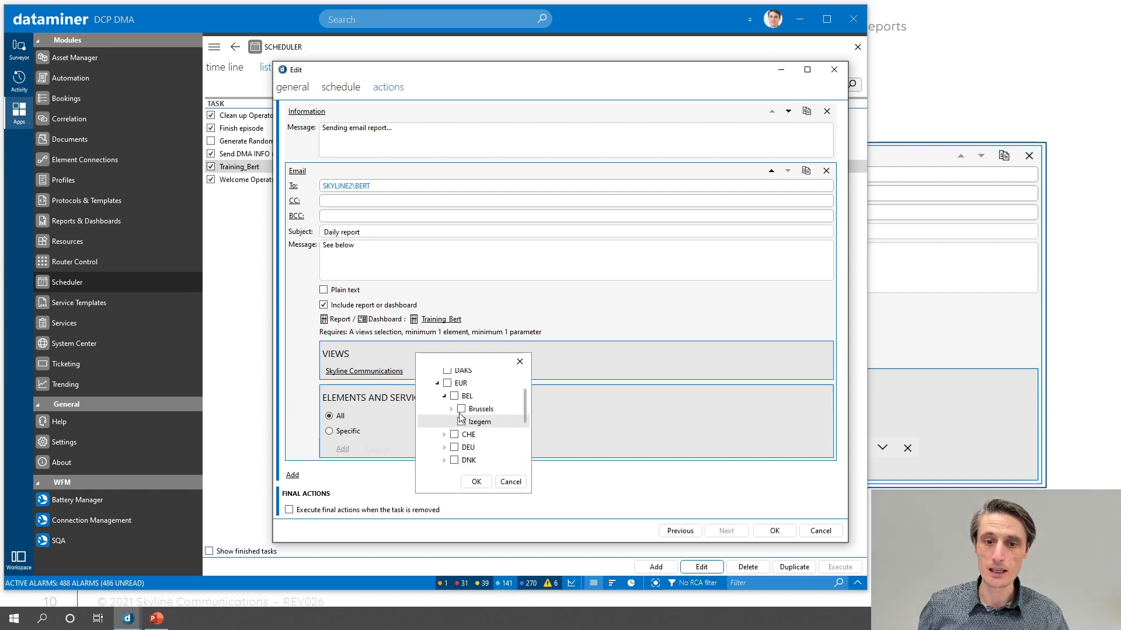
left_click(461, 422)
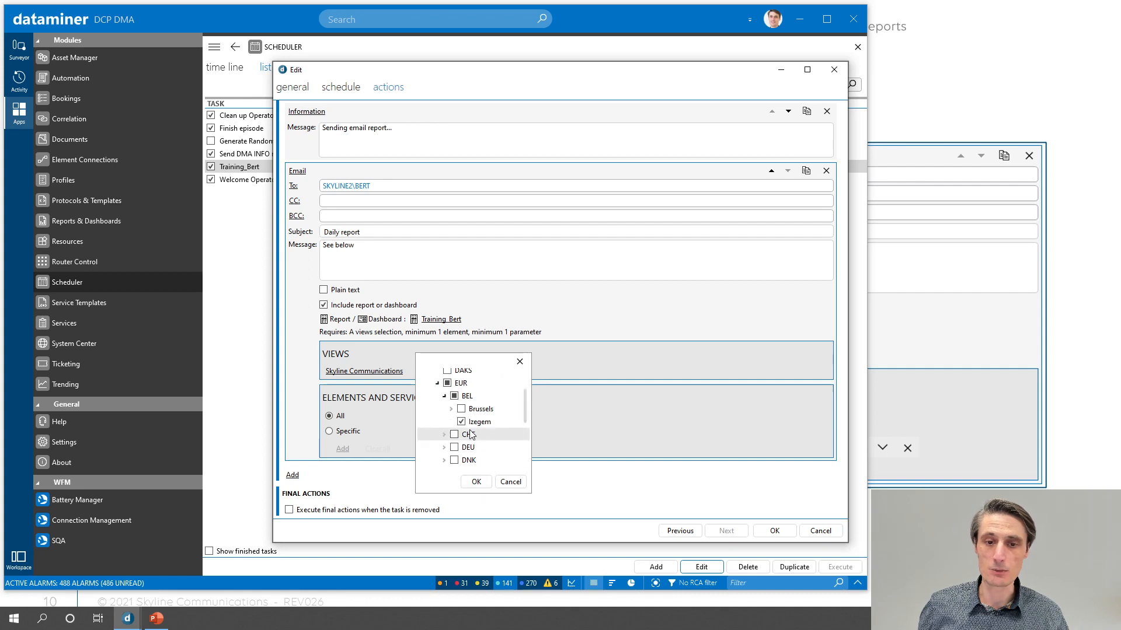
left_click(475, 483)
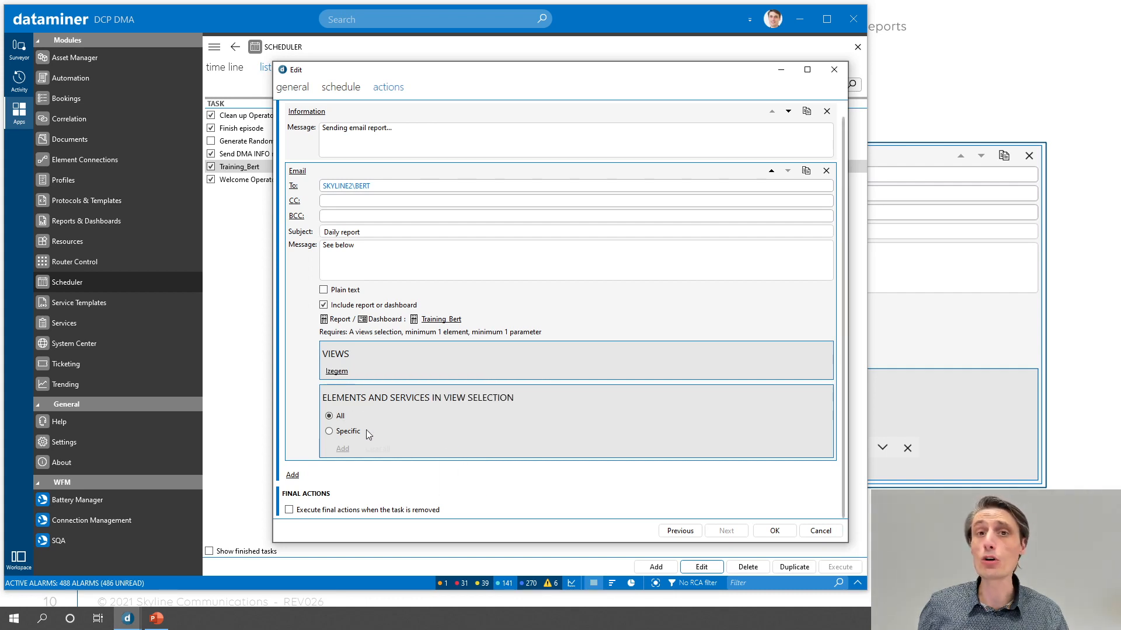
- Limit the report to specific items in the view by adding the protocol Microsoft Platform/Production:1.1.3.5
left_click(340, 432)
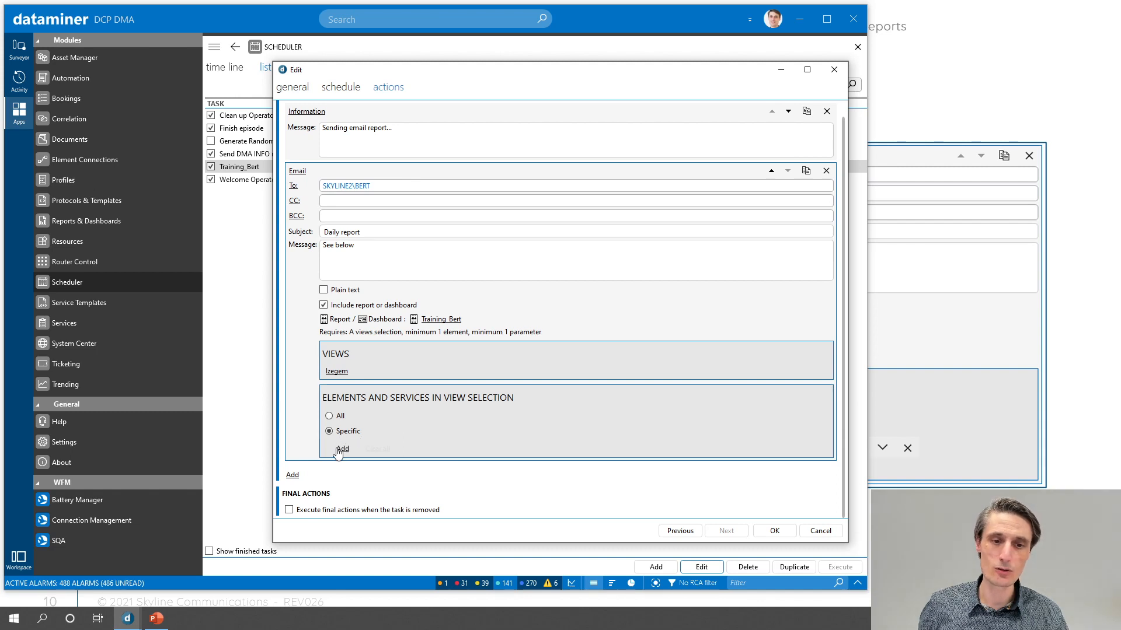
left_click(340, 450)
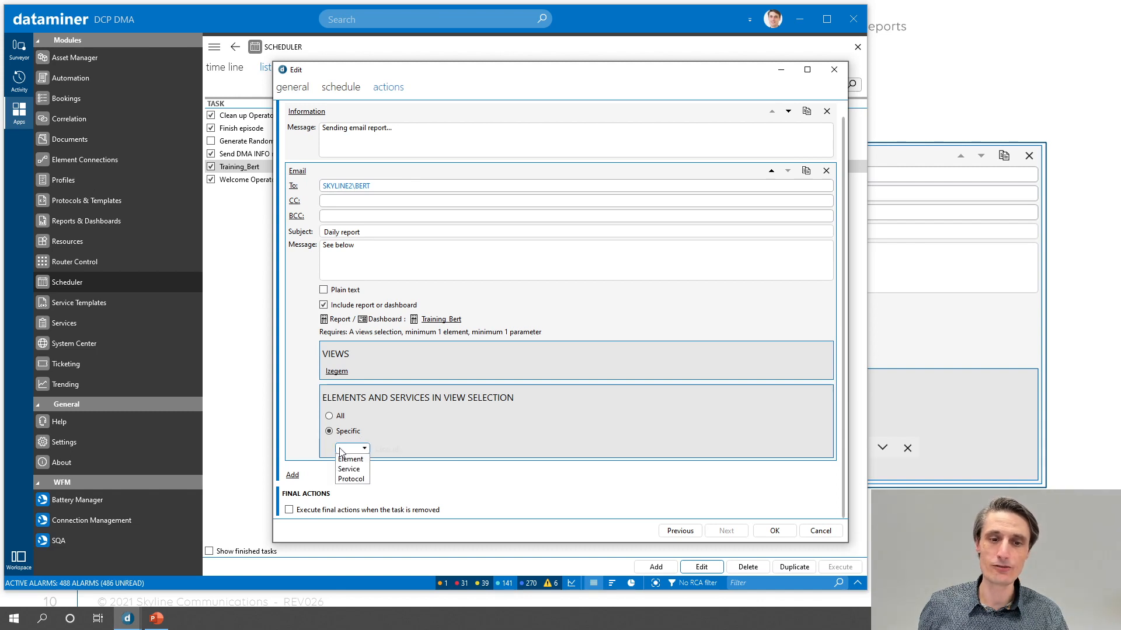
left_click(351, 479)
left_click(407, 450)
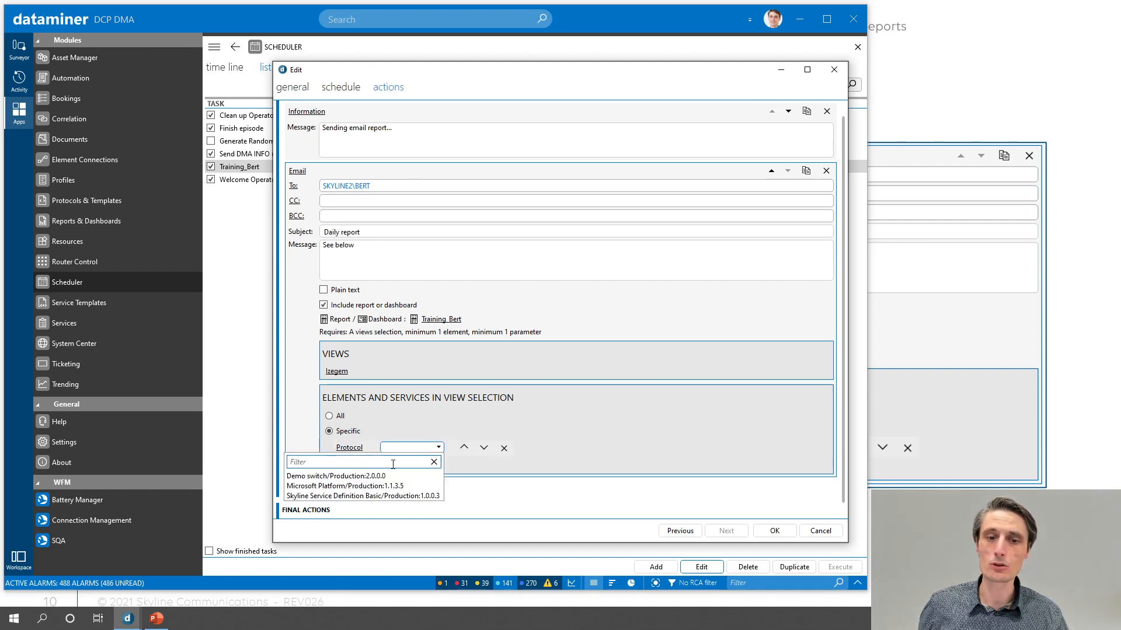
left_click(349, 486)
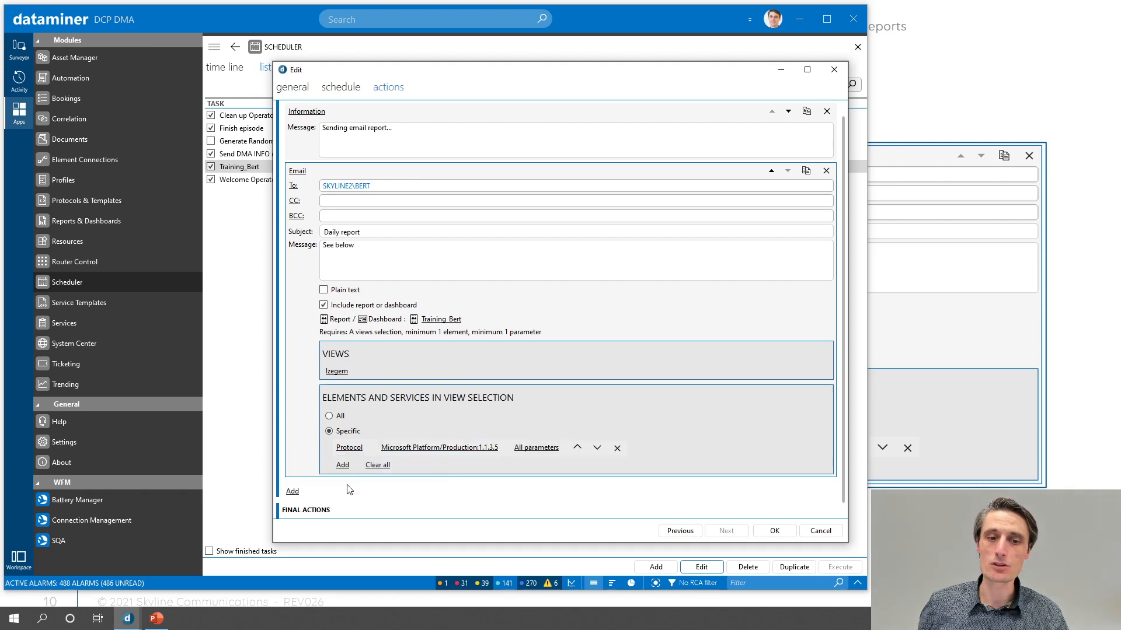
- Assign only the CPU Load parameter to the Microsoft Platform protocol filter and save the scheduled task
left_click(543, 450)
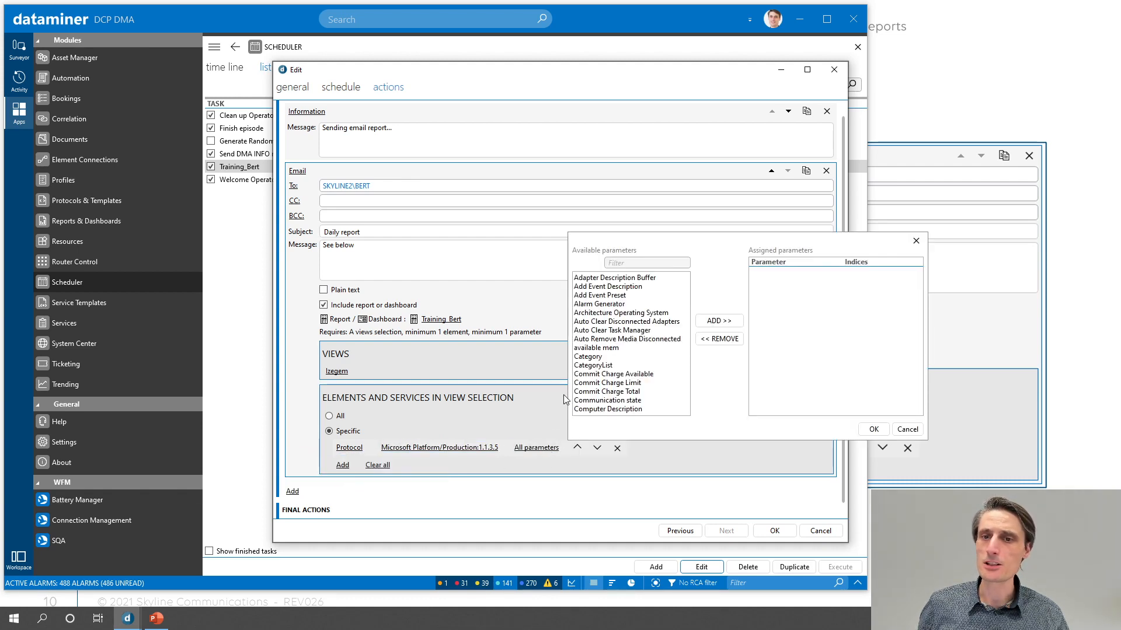
scroll(605, 349, "down", 1)
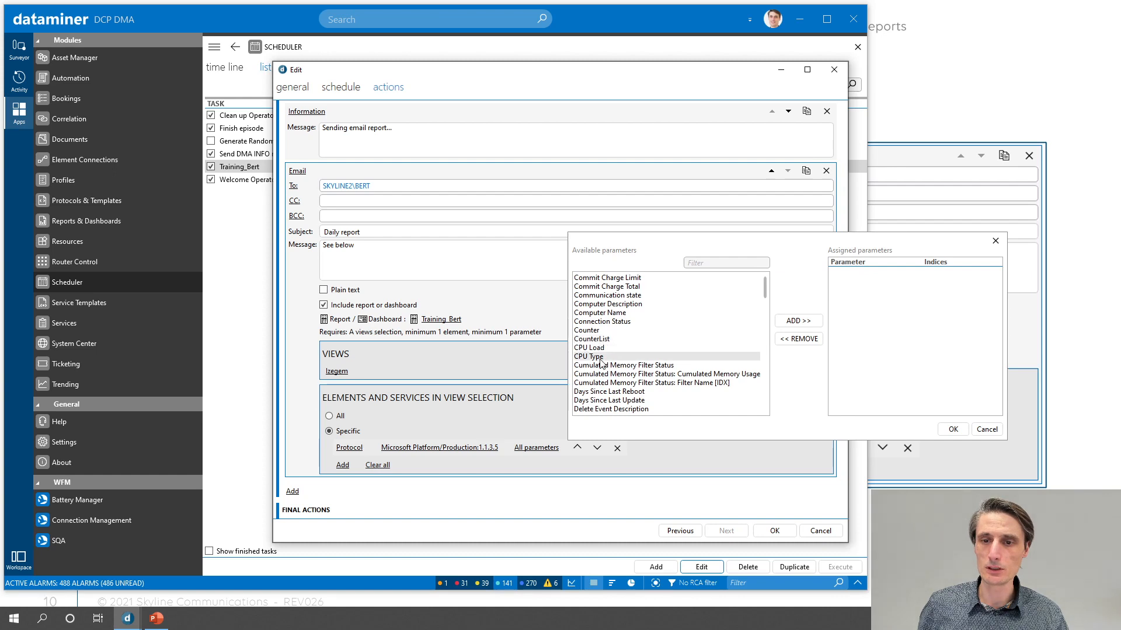
double_click(594, 349)
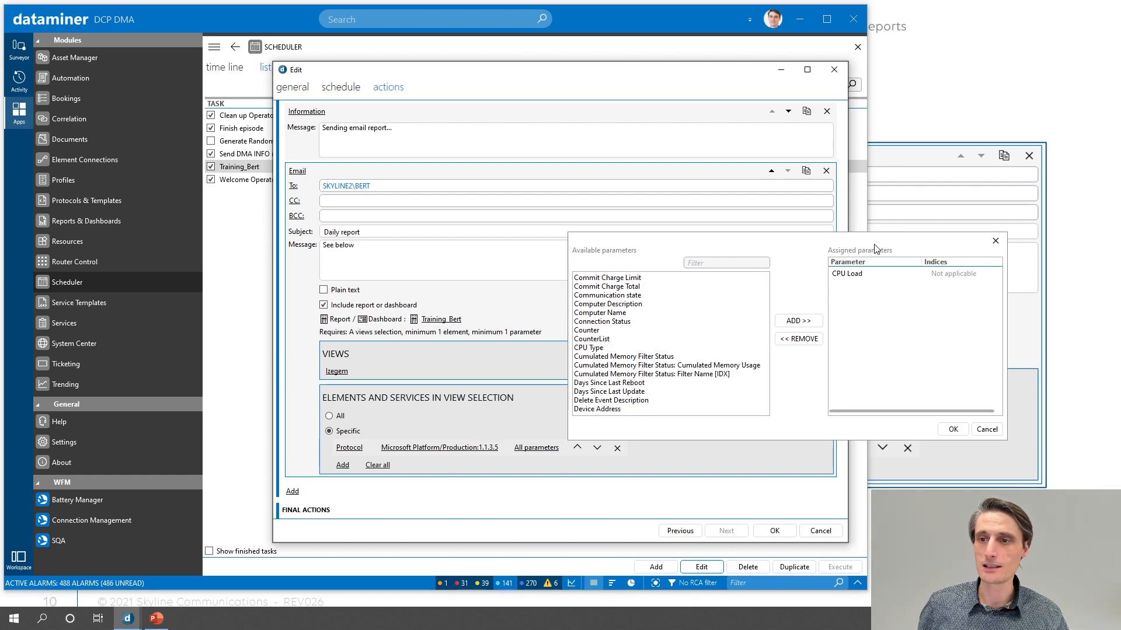
left_click(953, 429)
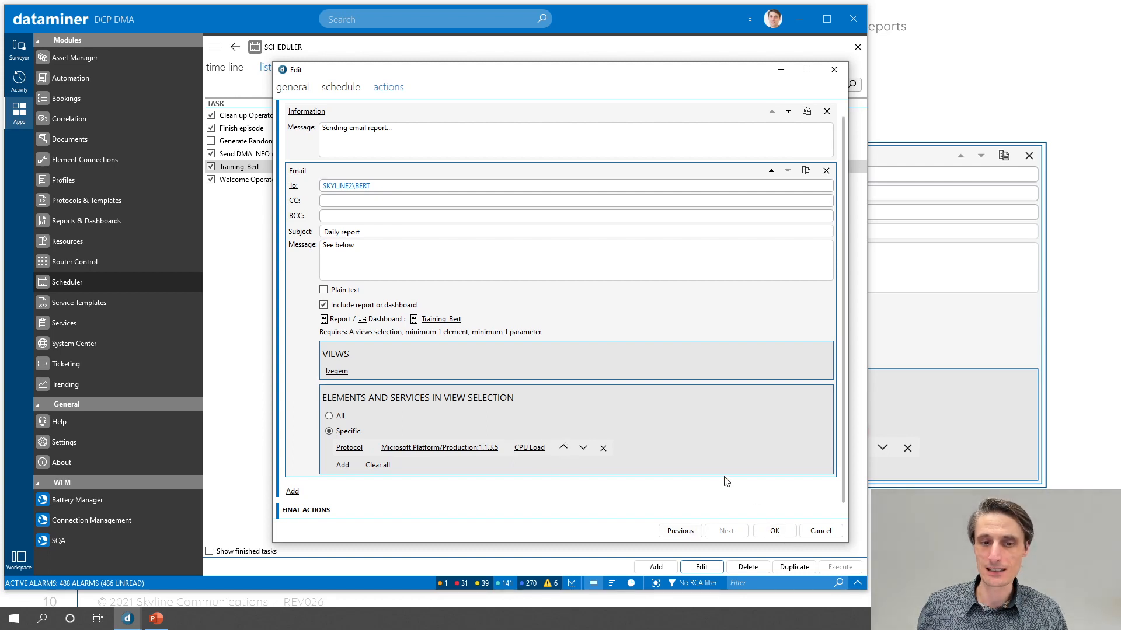
left_click(776, 531)
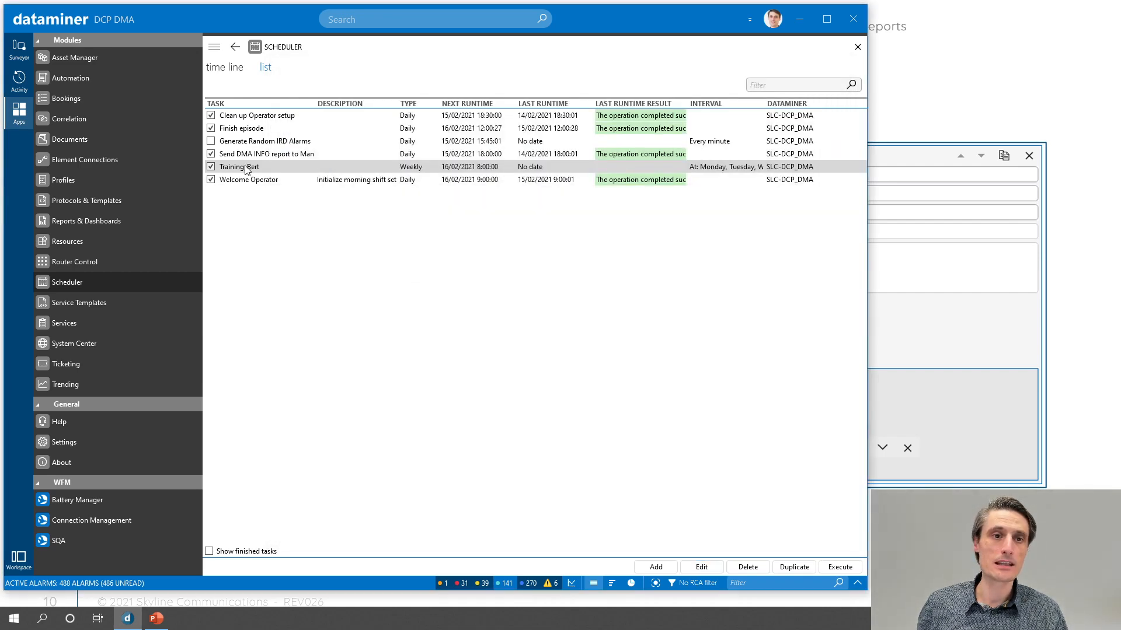
- Execute the Training_Bert task immediately from the task list
right_click(228, 169)
left_click(229, 173)
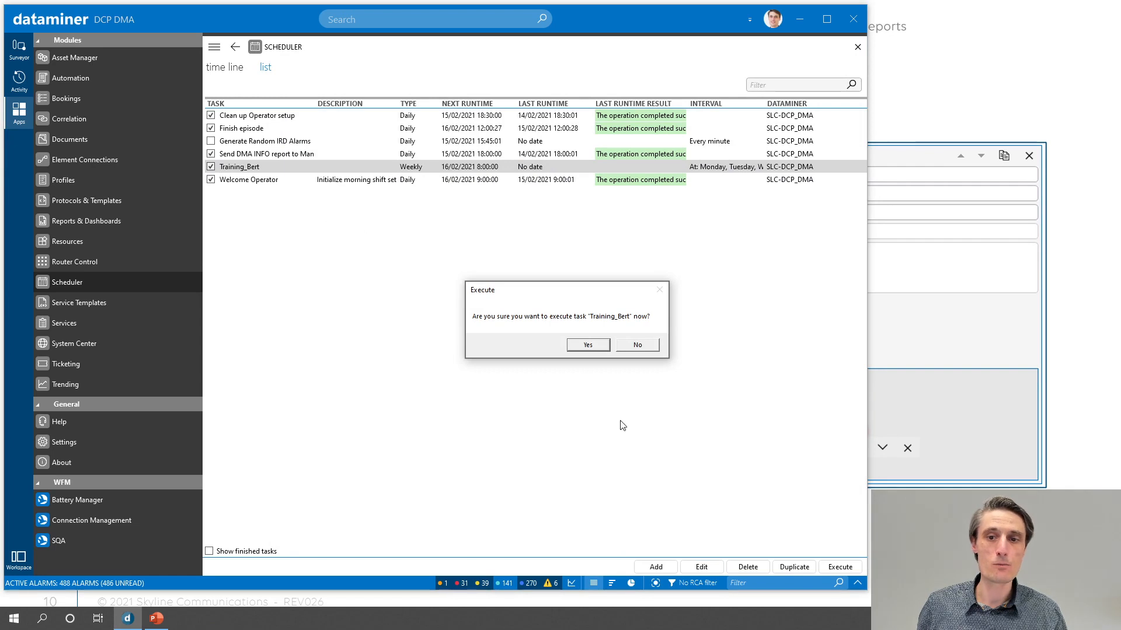
left_click(589, 346)
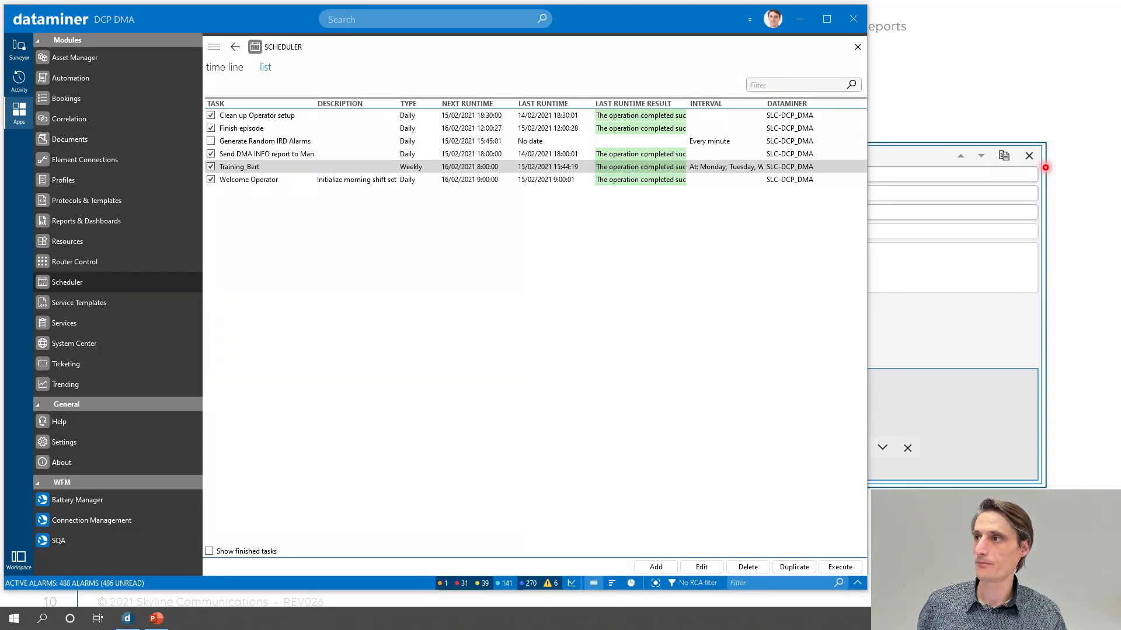
- Bring the received Daily report email in Outlook into view and examine its alarm distribution and CPU Load trend graphs for each element
left_click_drag(1119, 382, 348, 42)
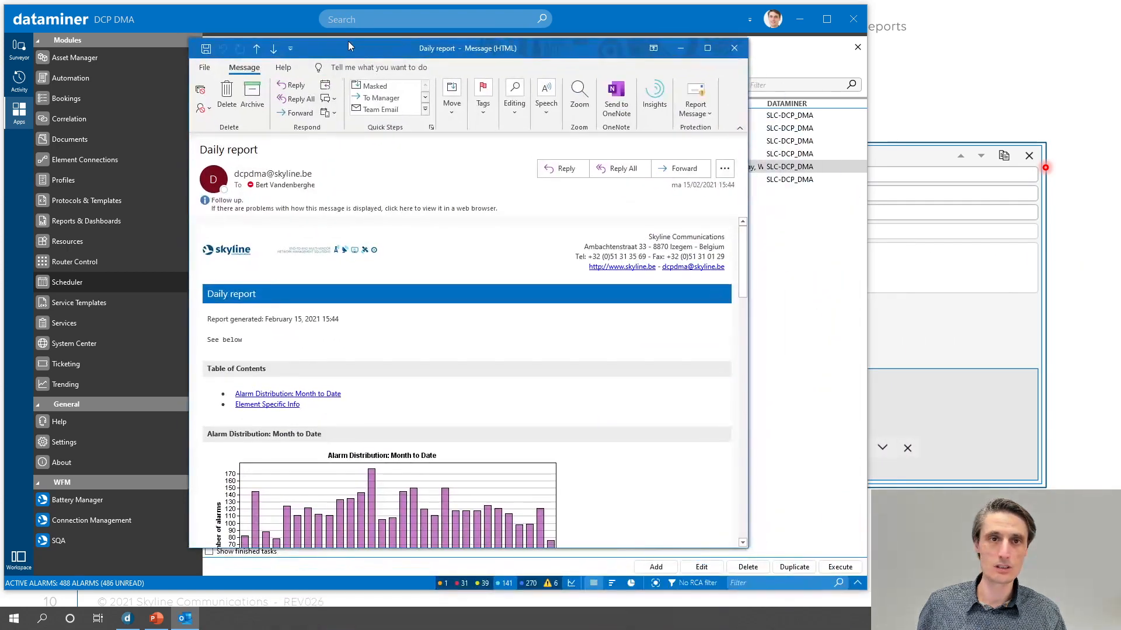
double_click(348, 39)
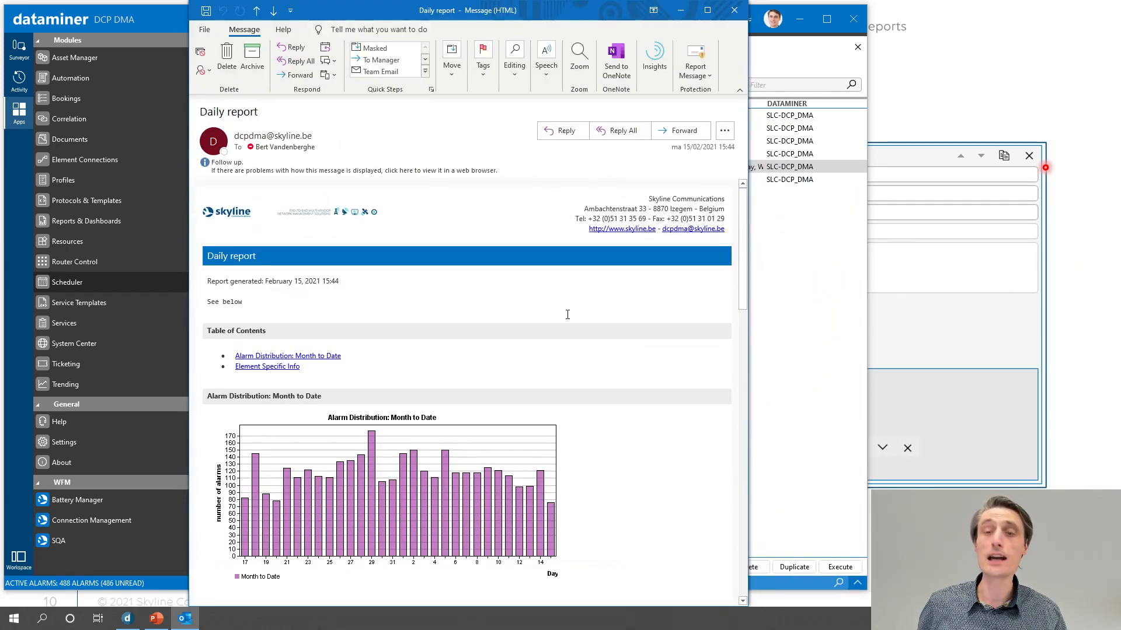
scroll(567, 314, "down", 1)
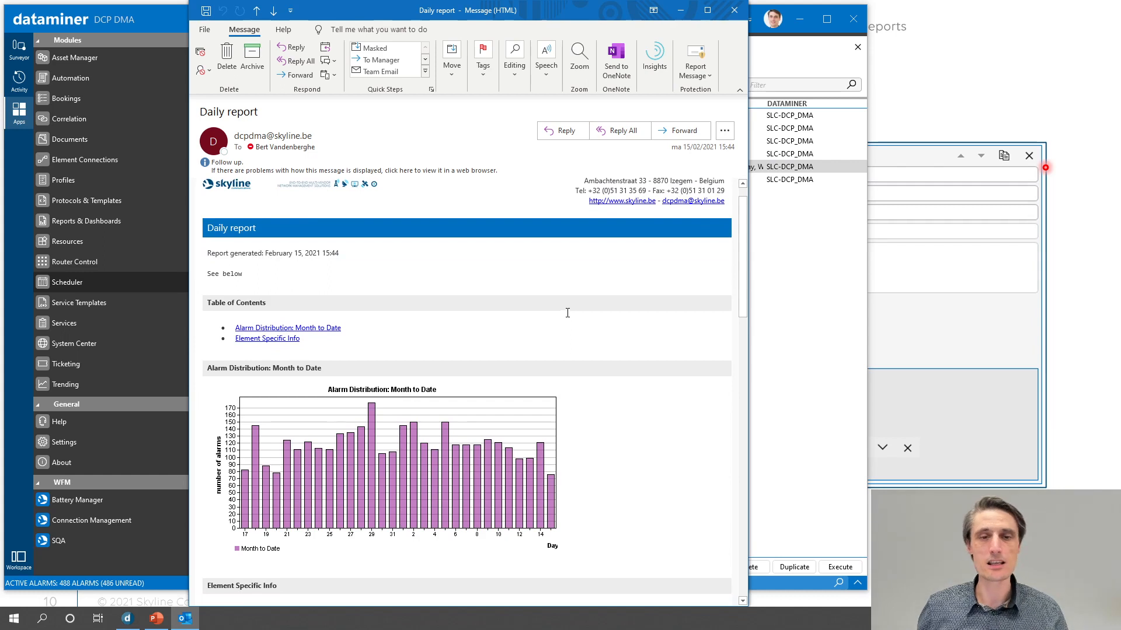
scroll(567, 313, "down", 1)
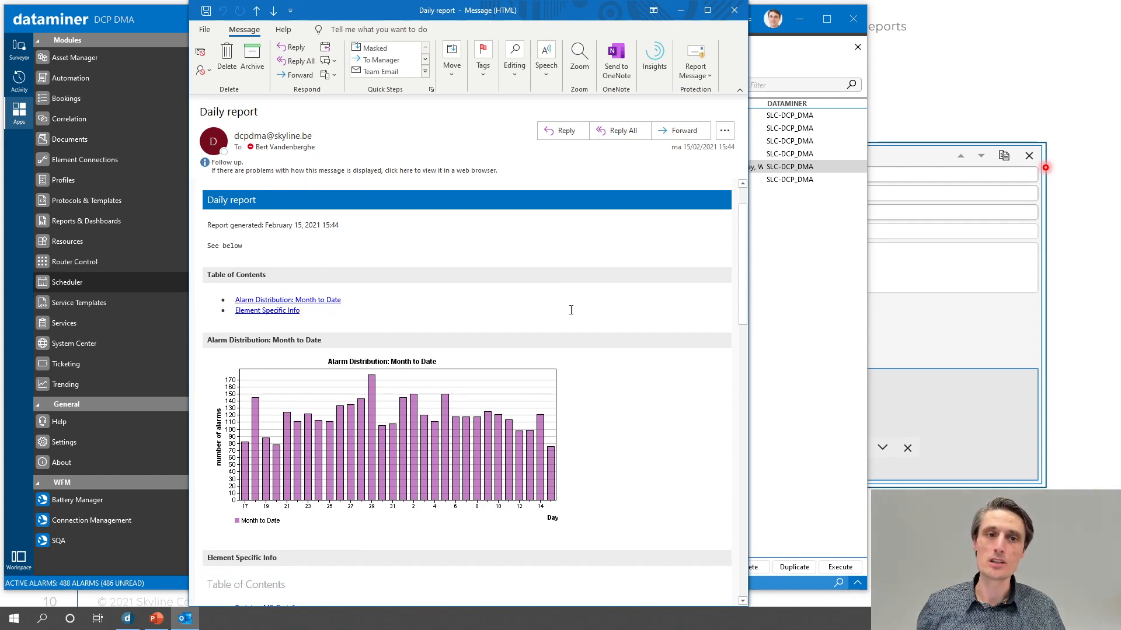
scroll(571, 308, "down", 3)
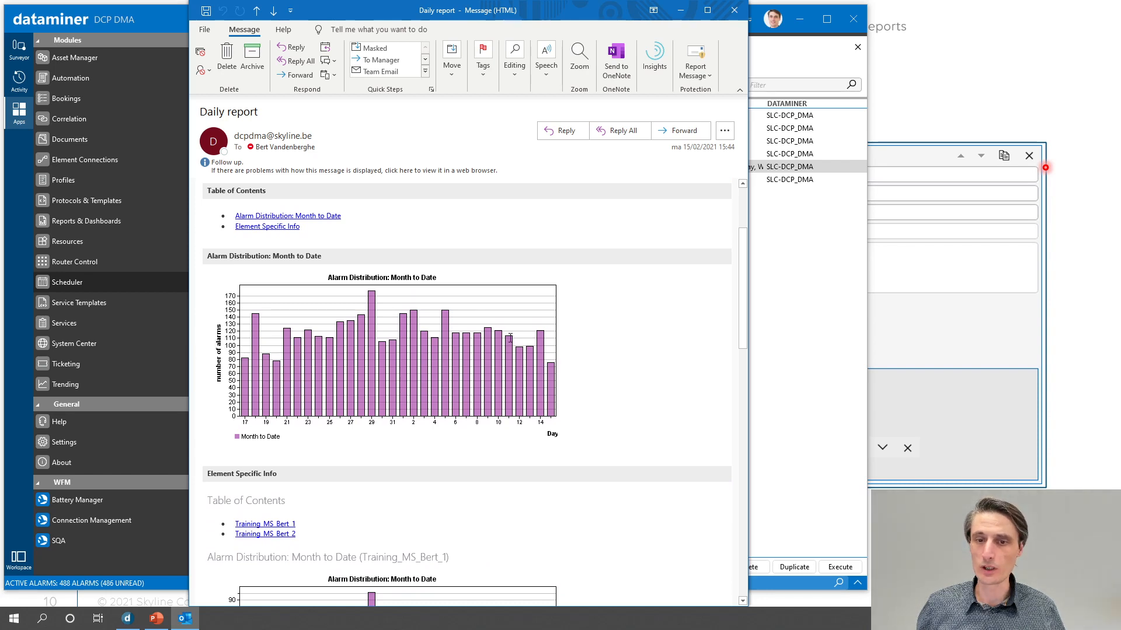
scroll(514, 339, "down", 6)
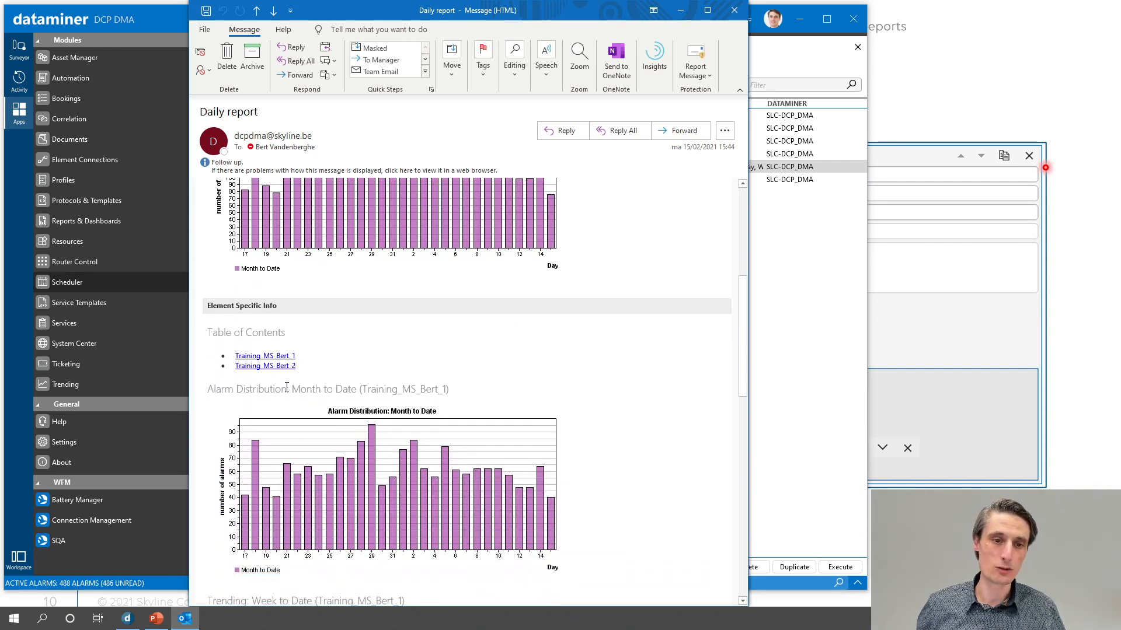
scroll(552, 372, "down", 2)
scroll(670, 442, "down", 4)
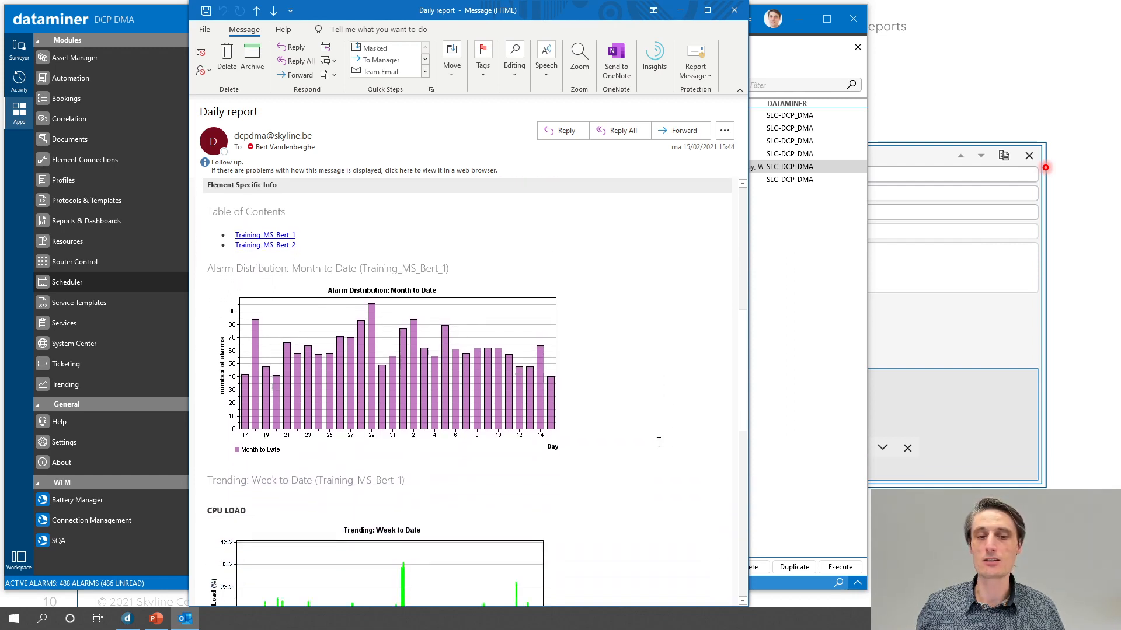
scroll(650, 441, "down", 6)
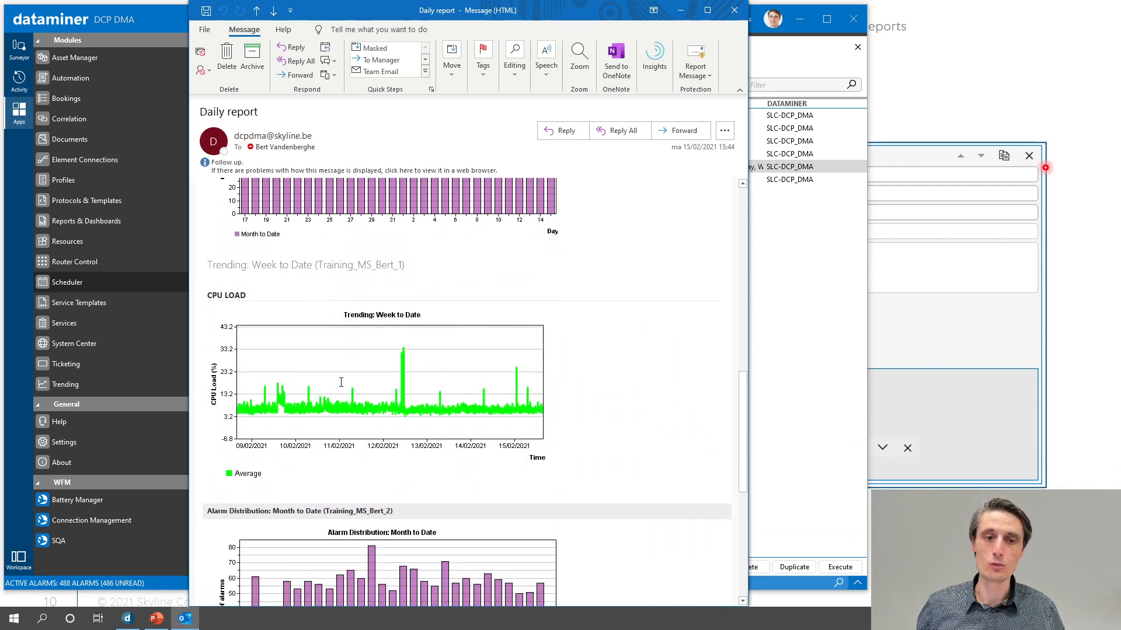
scroll(411, 403, "down", 10)
scroll(411, 403, "down", 3)
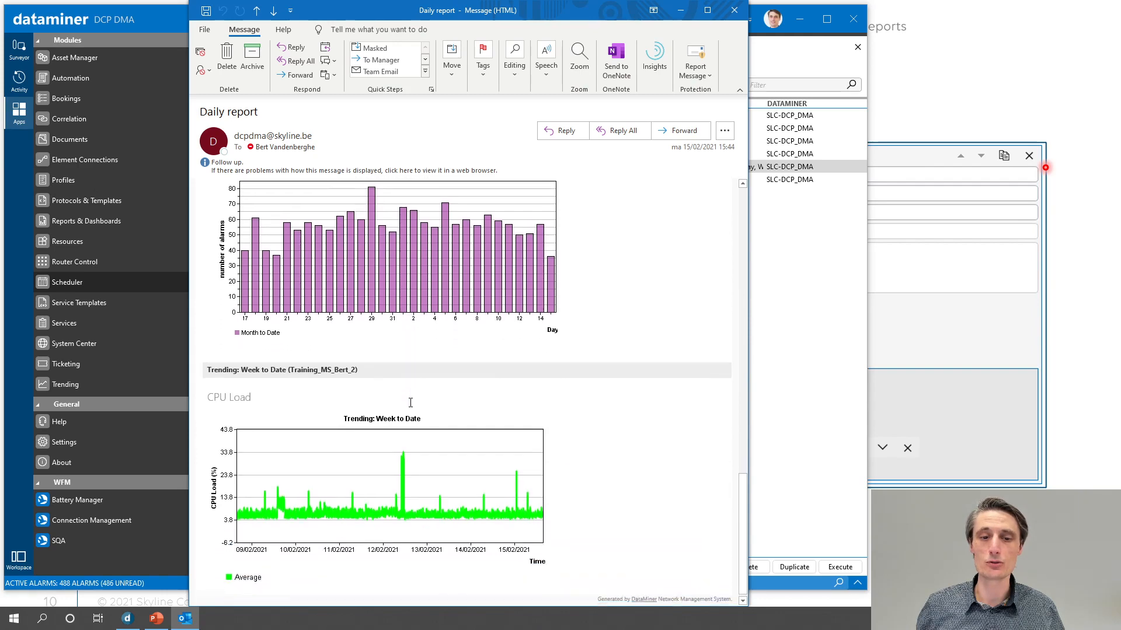
scroll(408, 403, "up", 15)
scroll(408, 404, "up", 7)
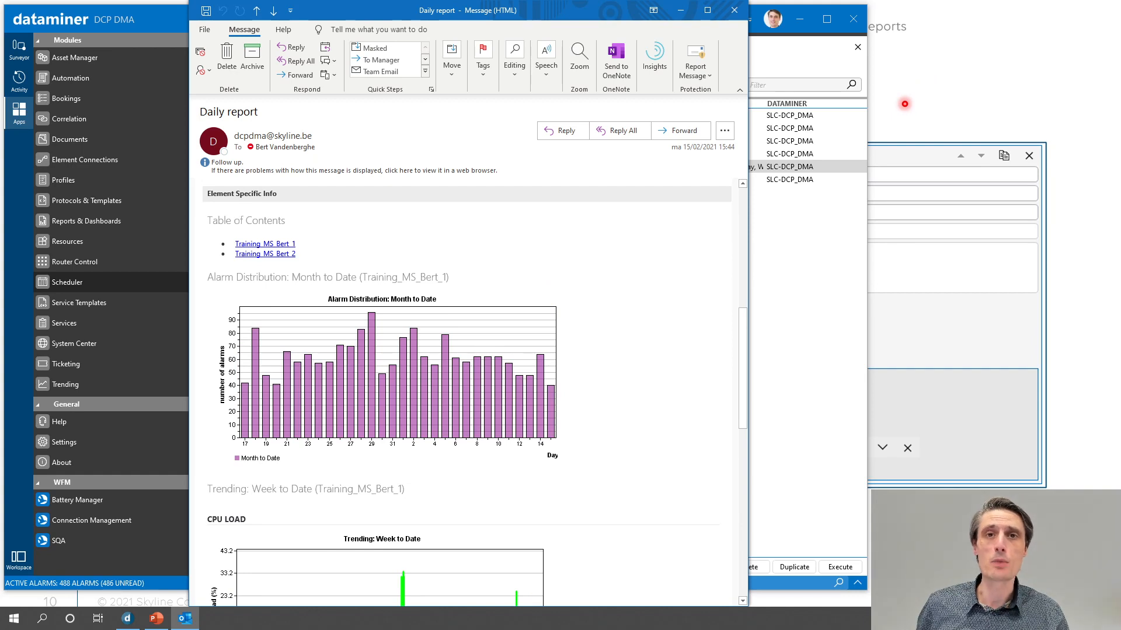
left_click(905, 104)
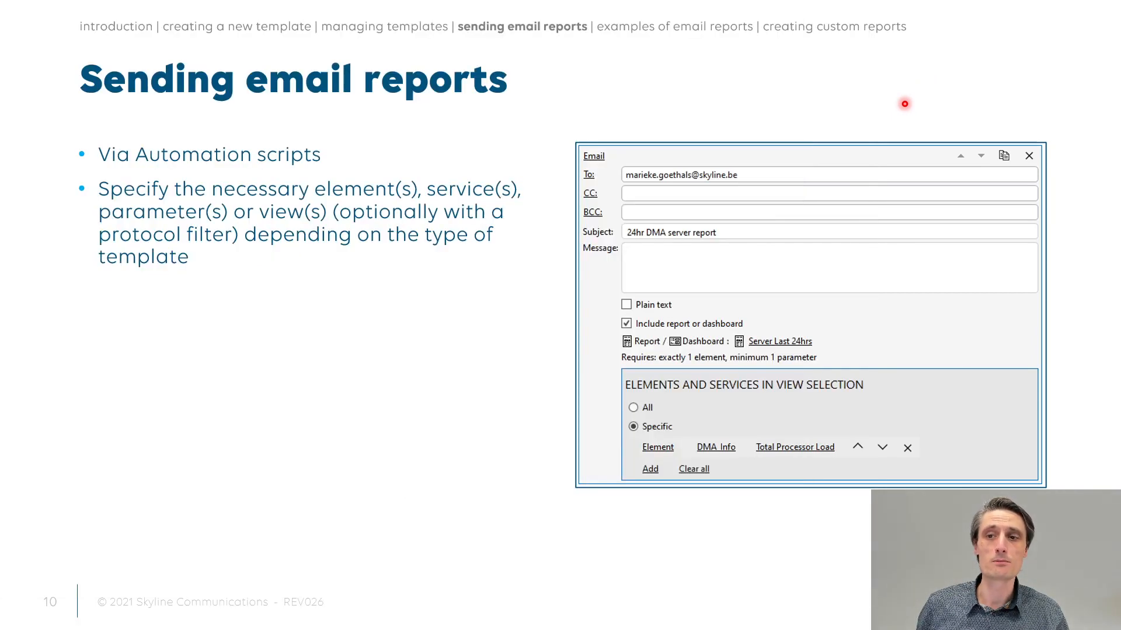